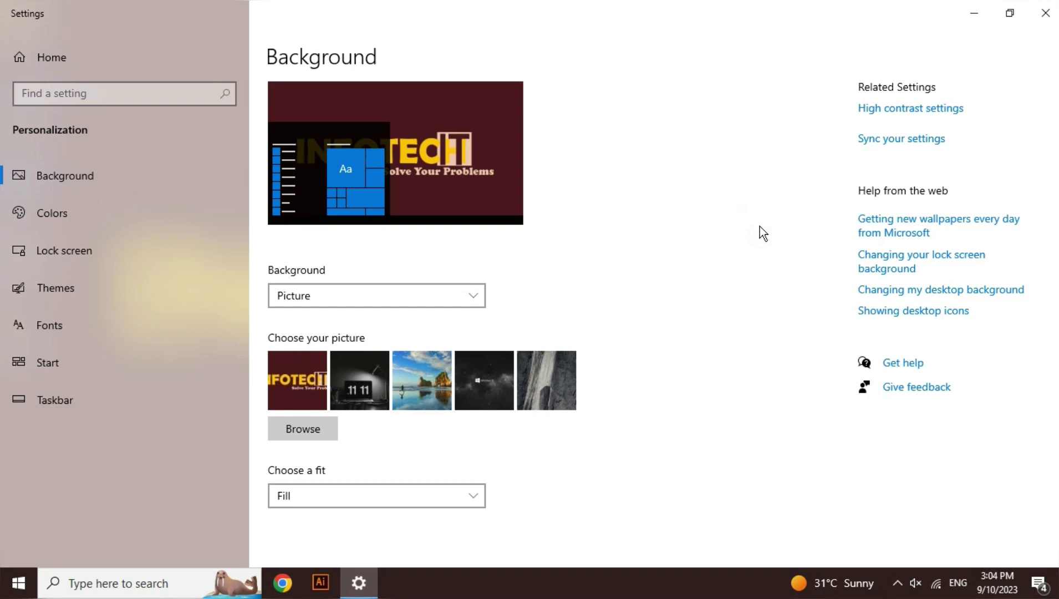
Open the Colors settings and look over the options for choosing the color, keeping Custom
{"action": "left_click", "coordinate": [163, 219]}
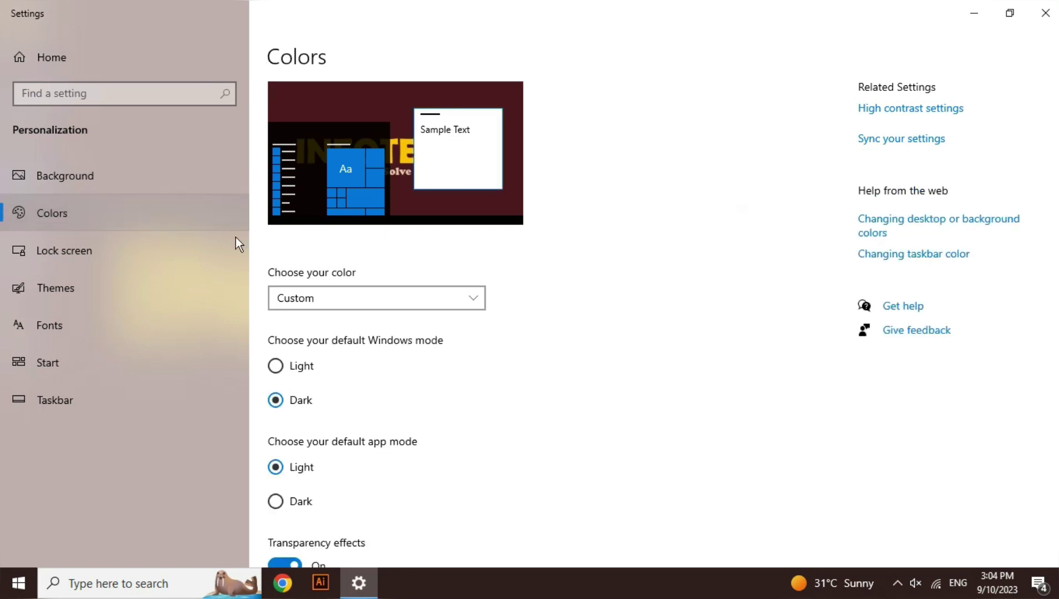
{"action": "scroll", "coordinate": [1017, 191], "scroll_direction": "down", "scroll_amount": 1}
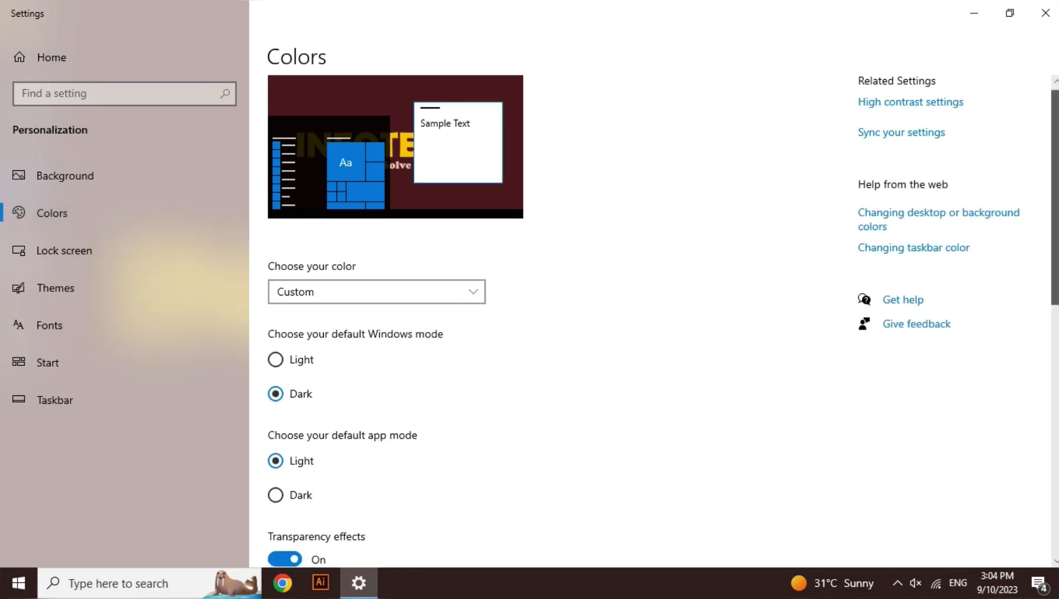
{"action": "scroll", "coordinate": [662, 321], "scroll_direction": "down", "scroll_amount": 4}
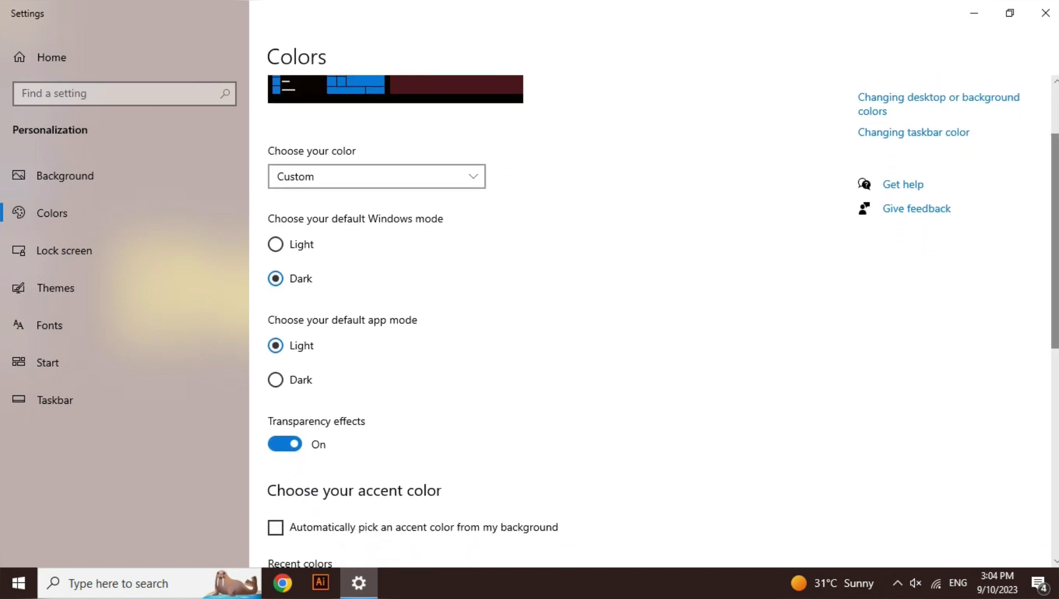
{"action": "left_click", "coordinate": [478, 176]}
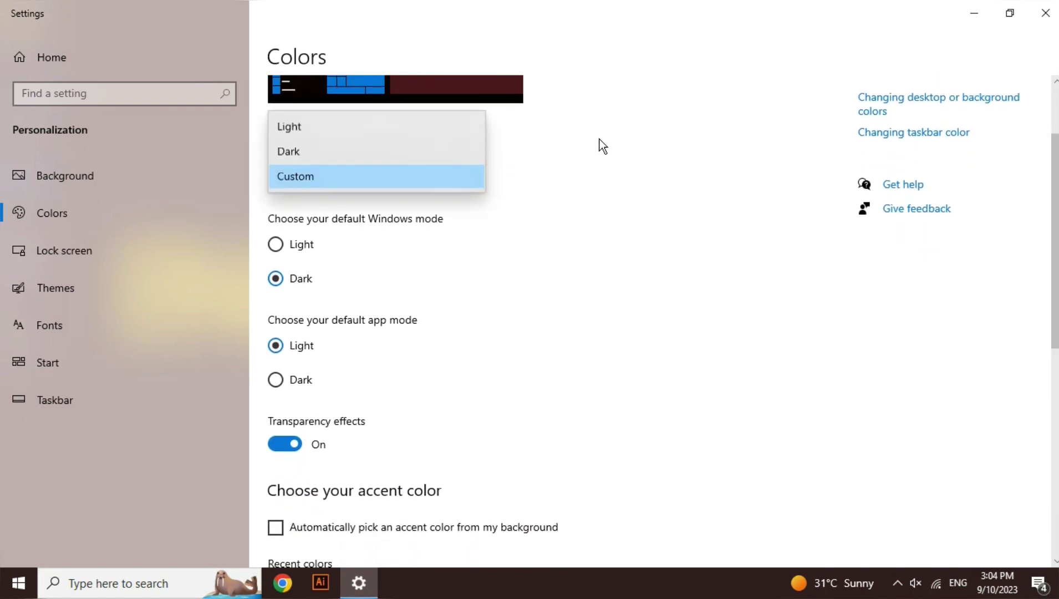
{"action": "left_click", "coordinate": [532, 191]}
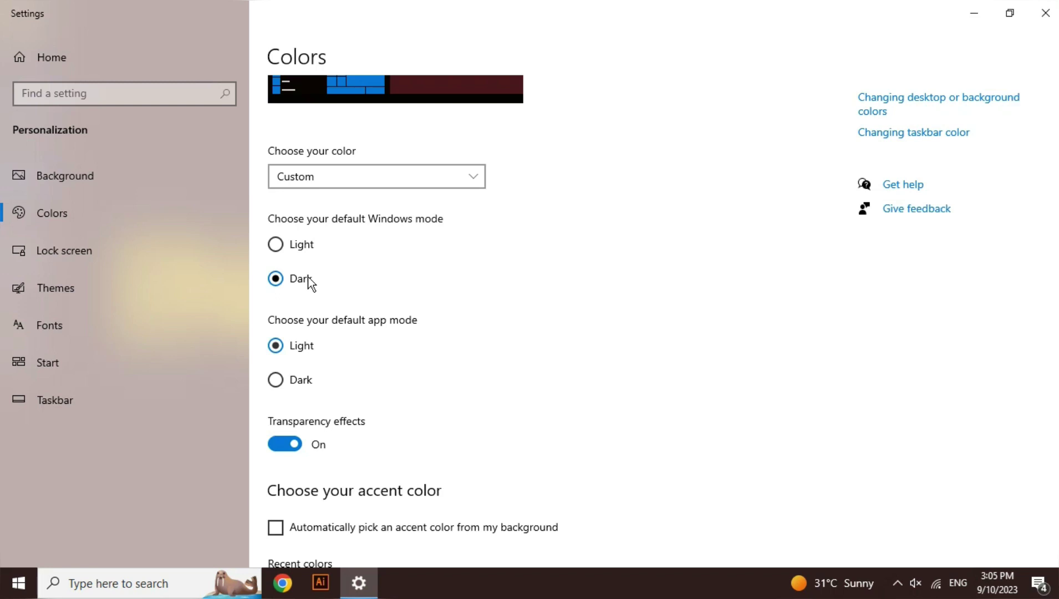
Set the default Windows mode to Light and check the look of the Start menu
{"action": "left_click", "coordinate": [300, 247]}
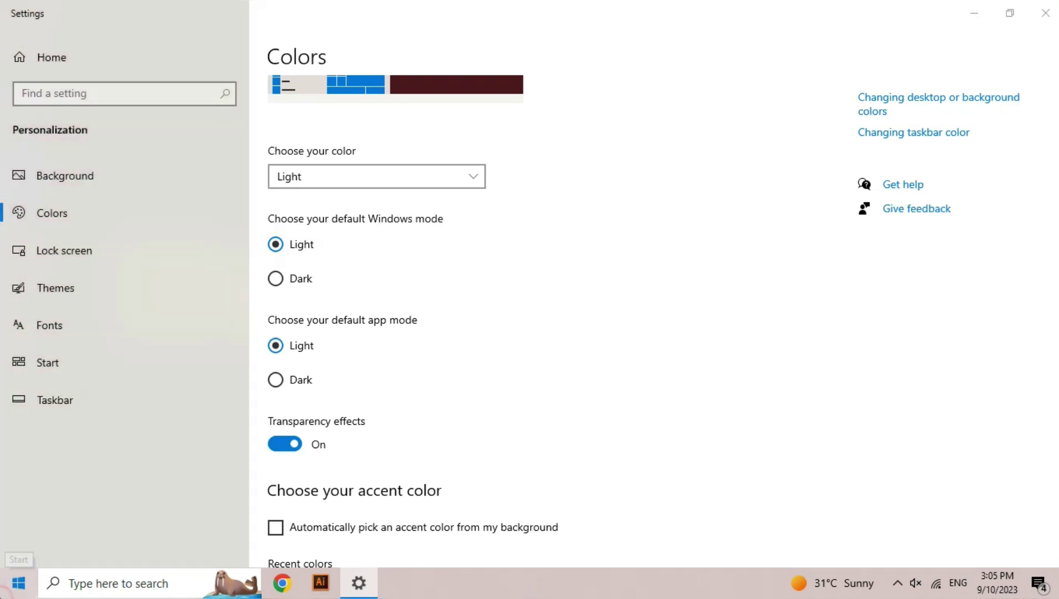
{"action": "left_click", "coordinate": [16, 591]}
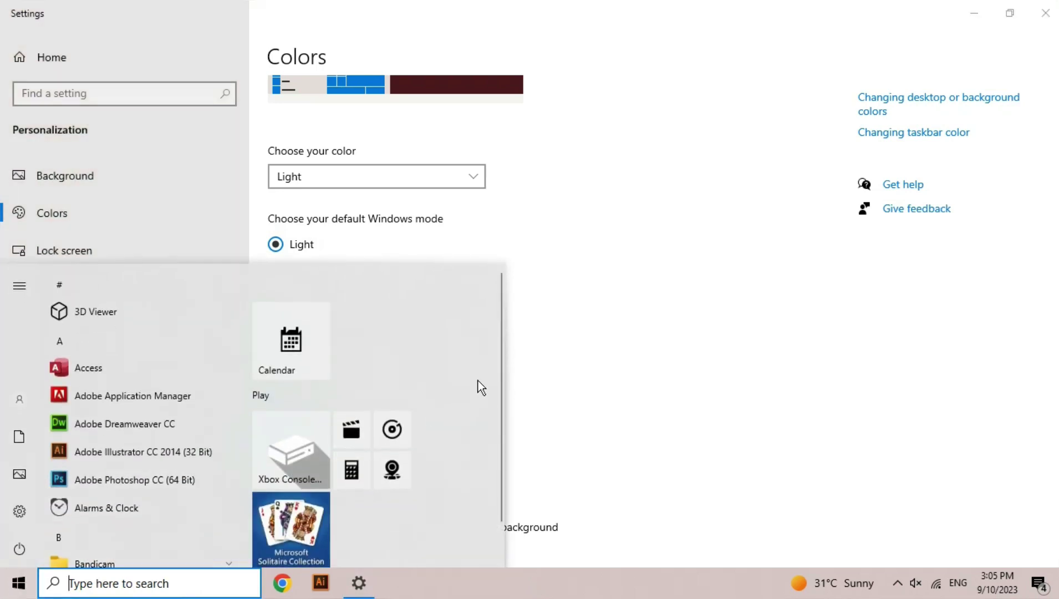
{"action": "left_click", "coordinate": [607, 371]}
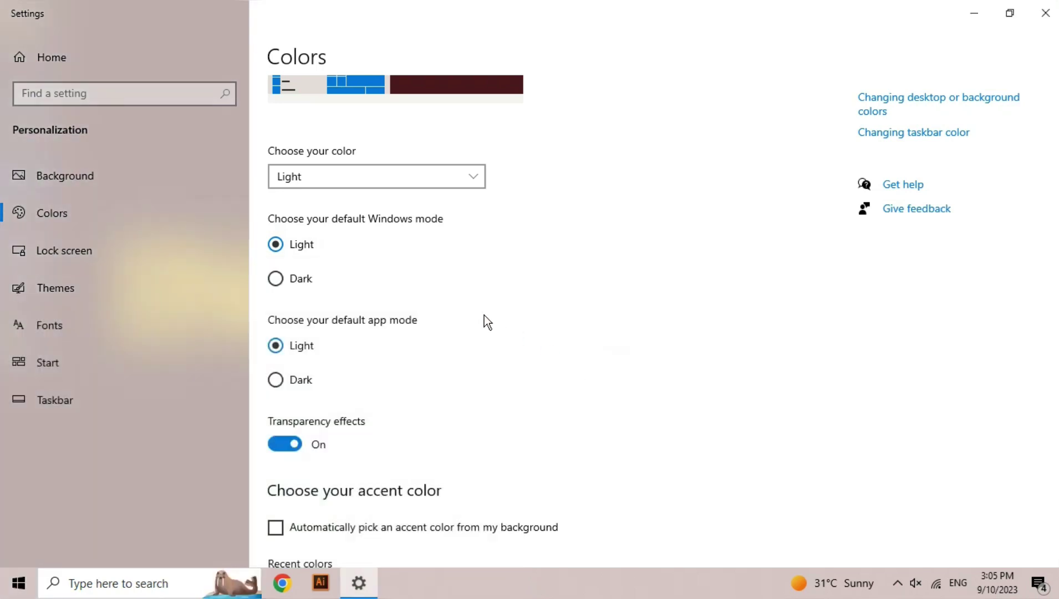
Set the default Windows mode to Dark and check the look of the Start menu
{"action": "left_click", "coordinate": [301, 277]}
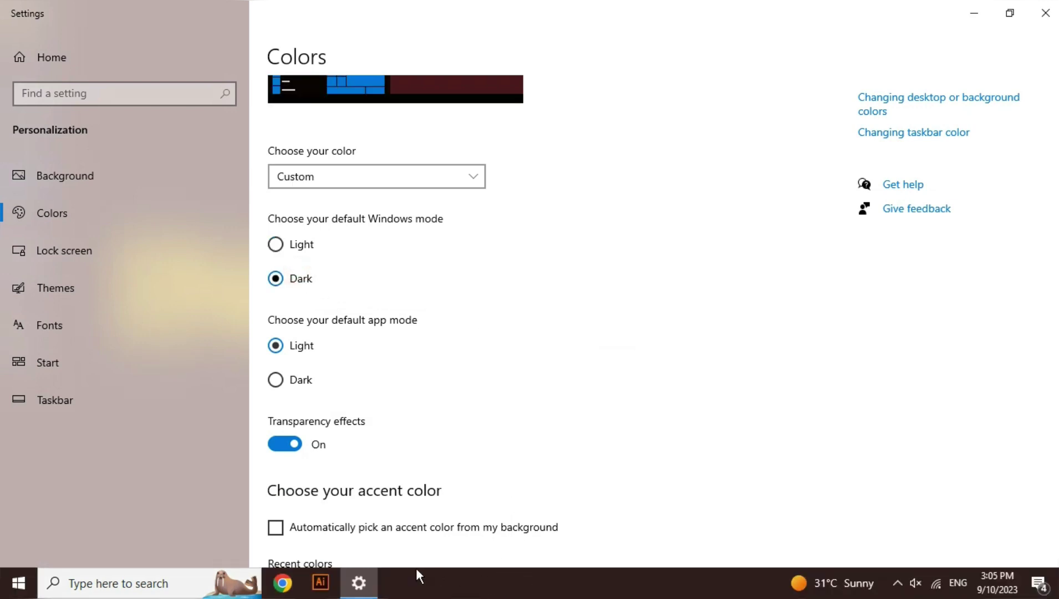
{"action": "left_click", "coordinate": [18, 582]}
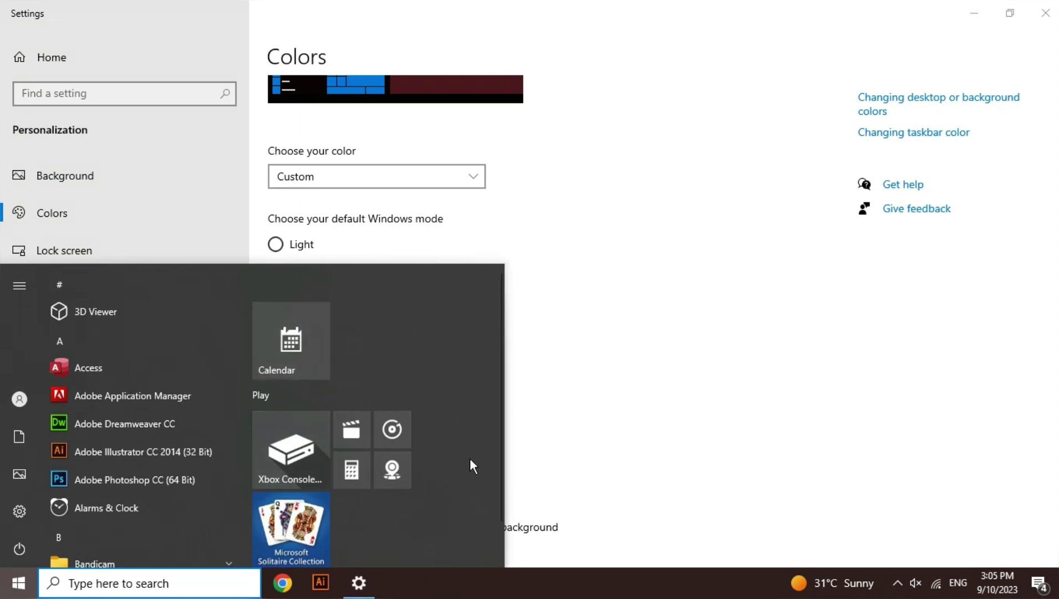
{"action": "left_click", "coordinate": [388, 193]}
Search for and launch Calculator to view its appearance in the Light app mode, and minimize its window
{"action": "scroll", "coordinate": [388, 193], "scroll_direction": "down", "scroll_amount": 1}
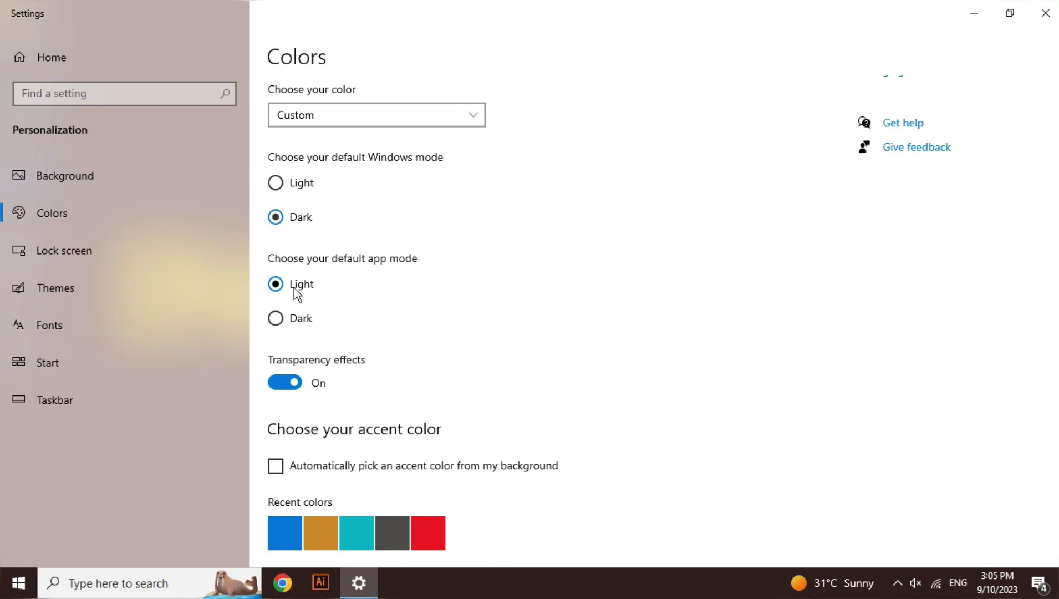
{"action": "key", "text": "super"}
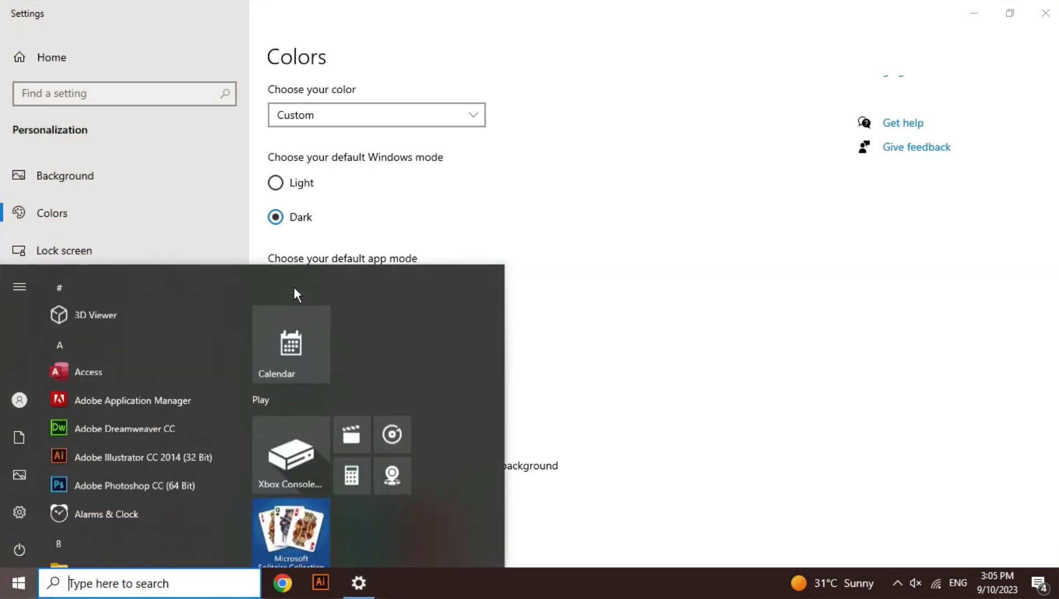
{"action": "type", "text": "calc"}
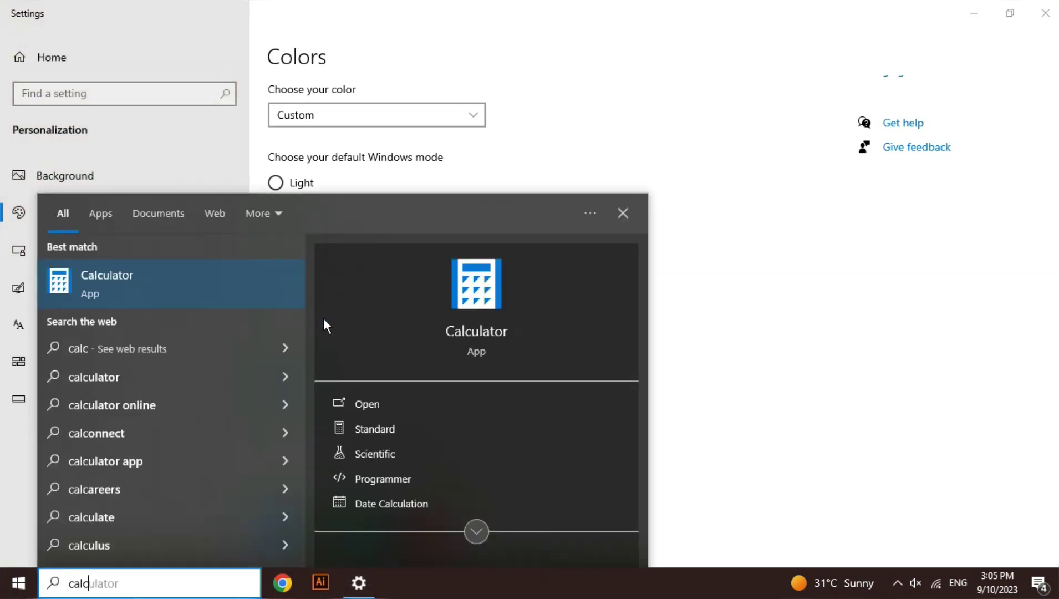
{"action": "left_click", "coordinate": [387, 405]}
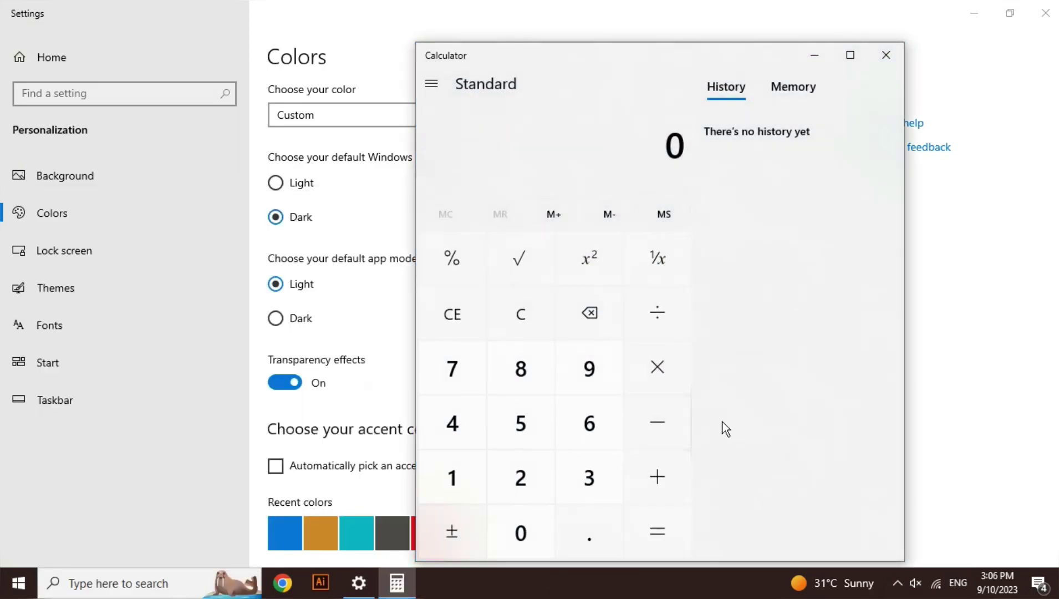
{"action": "left_click", "coordinate": [631, 7]}
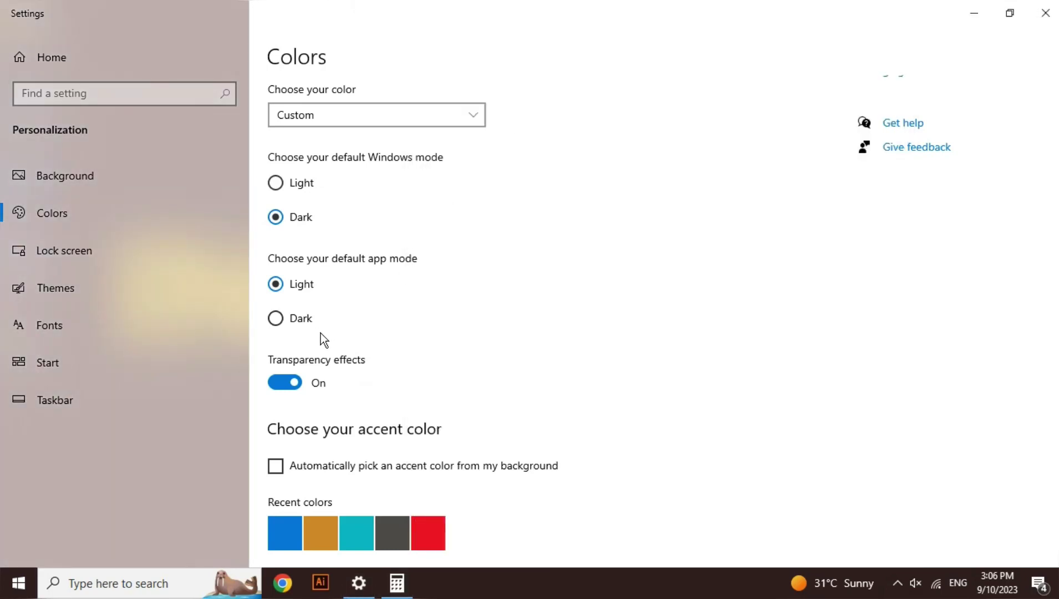
Set the default app mode to Dark, check the look of the Calculator window, and close it
{"action": "left_click", "coordinate": [298, 319]}
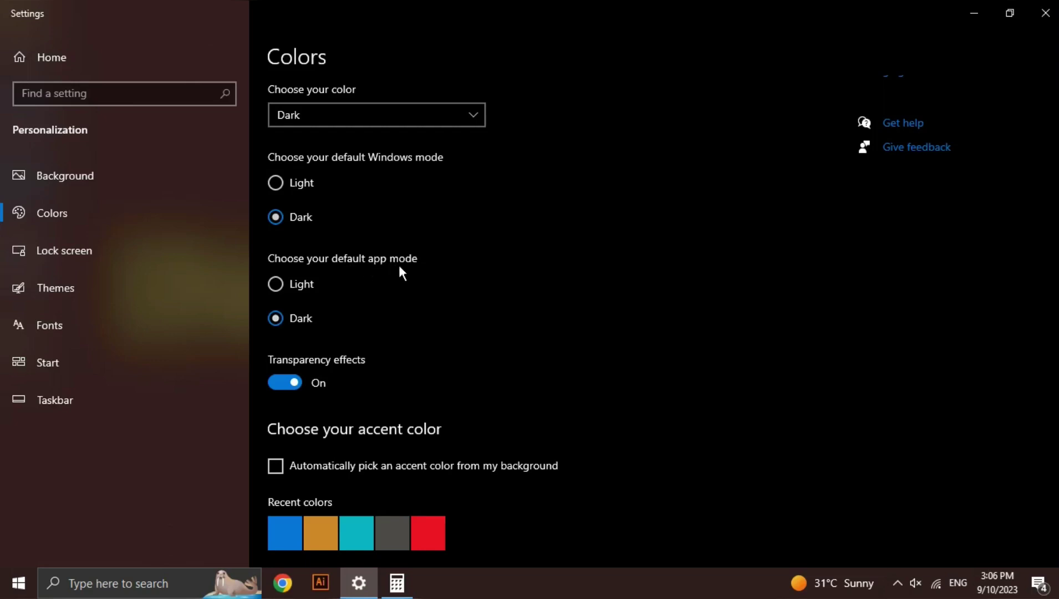
{"action": "left_click", "coordinate": [398, 583]}
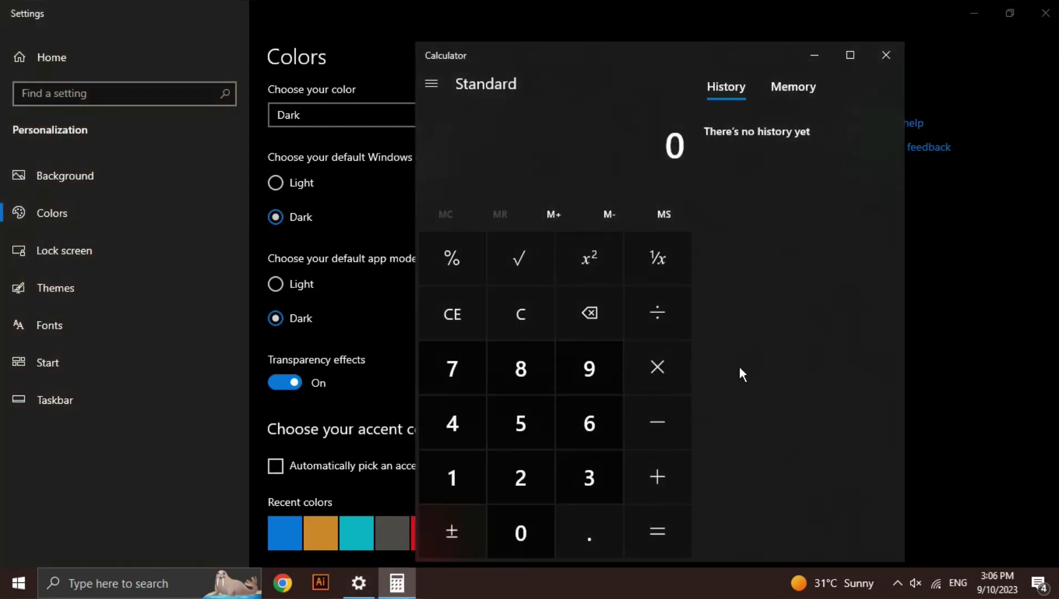
{"action": "left_click", "coordinate": [290, 580]}
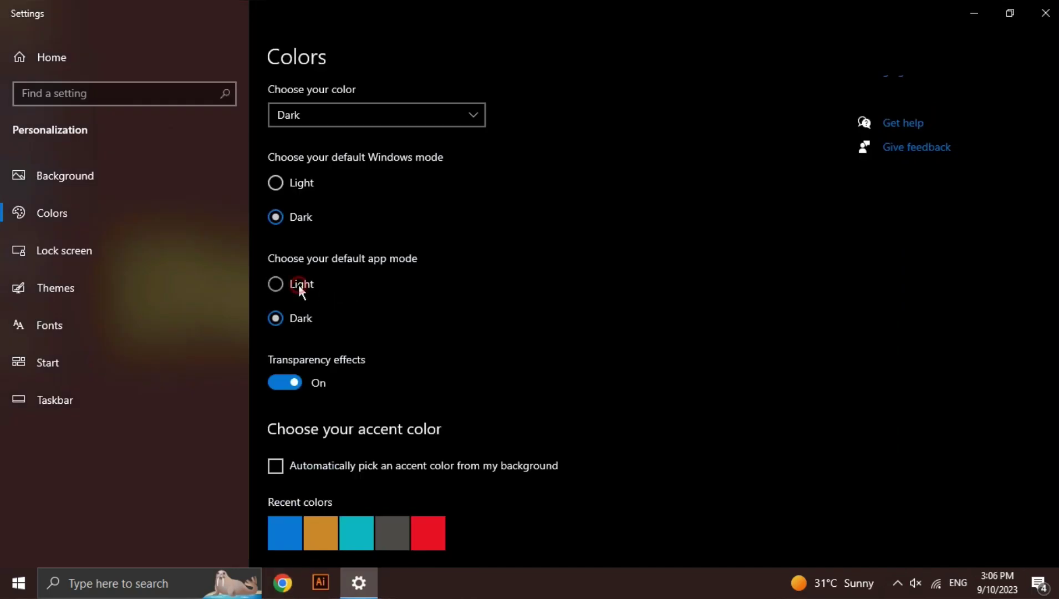
Set the default app mode back to Light
{"action": "left_click", "coordinate": [299, 284]}
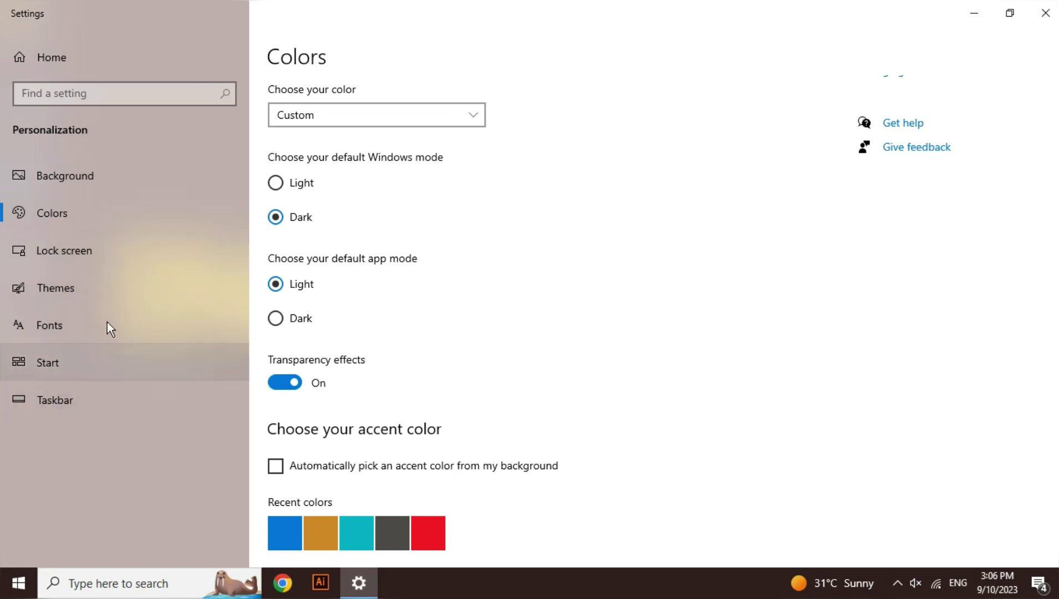
{"action": "left_click_drag", "start_coordinate": [373, 2], "coordinate": [405, 1]}
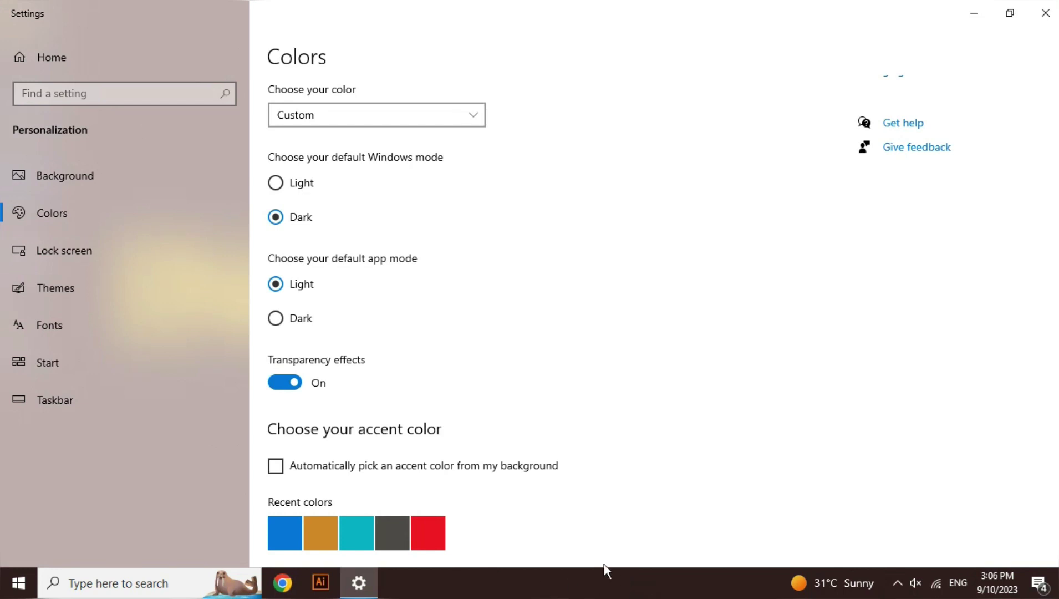
Turn the transparency effects off to compare the look, and turn them back on
{"action": "left_click", "coordinate": [296, 382]}
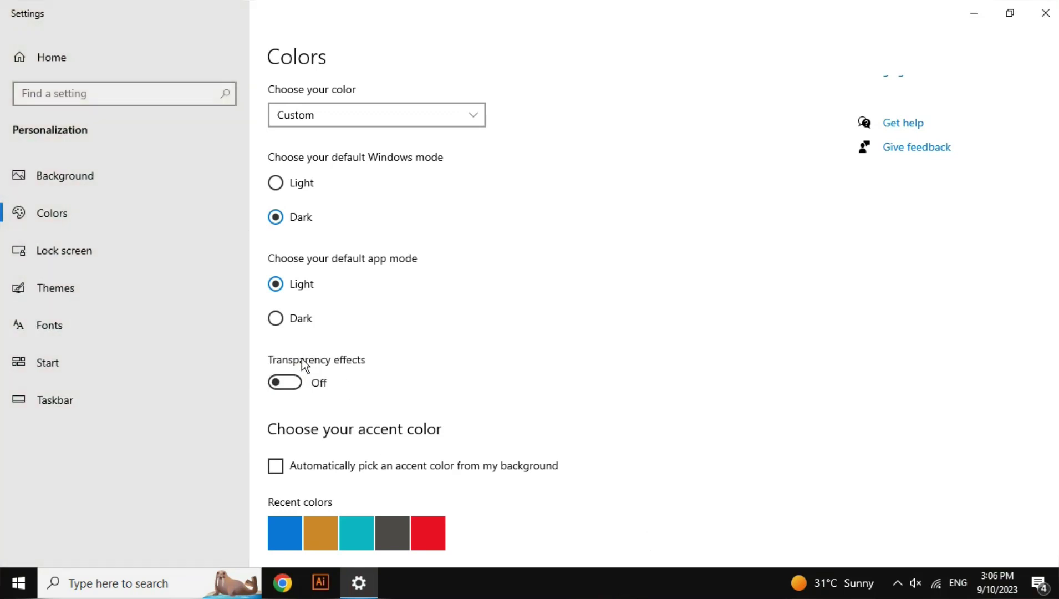
{"action": "left_click", "coordinate": [297, 386]}
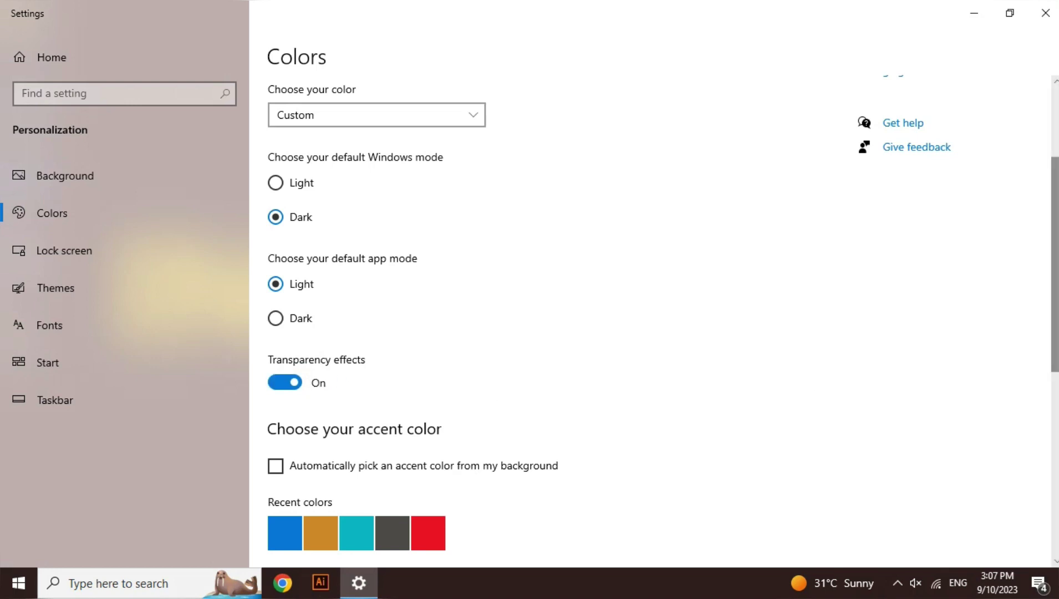
Enable automatically picking an accent color from the background
{"action": "scroll", "coordinate": [663, 324], "scroll_direction": "down", "scroll_amount": 5}
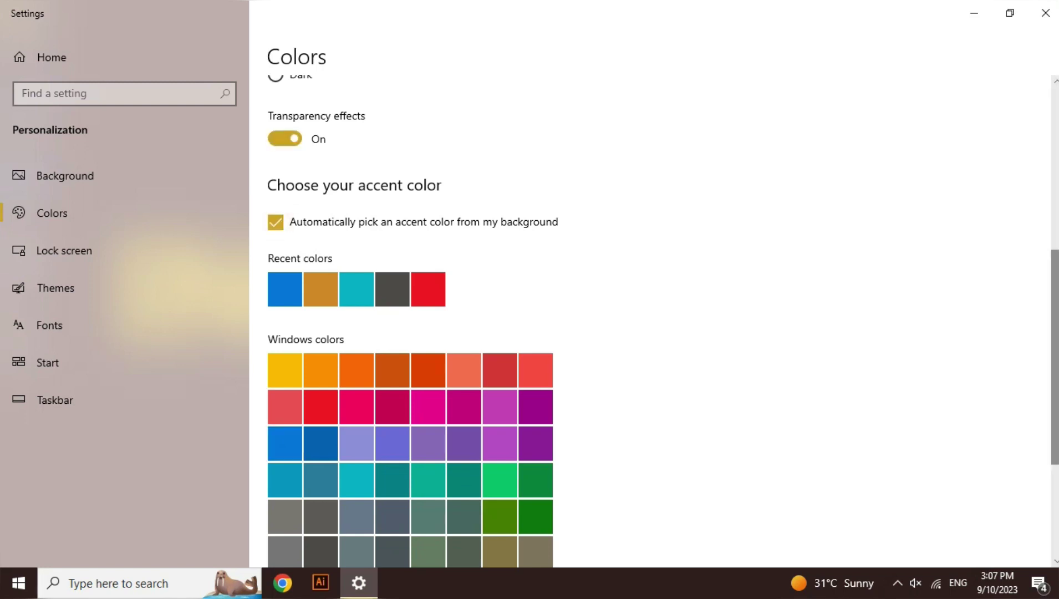
{"action": "scroll", "coordinate": [663, 321], "scroll_direction": "down", "scroll_amount": 1}
{"action": "scroll", "coordinate": [663, 322], "scroll_direction": "down", "scroll_amount": 1}
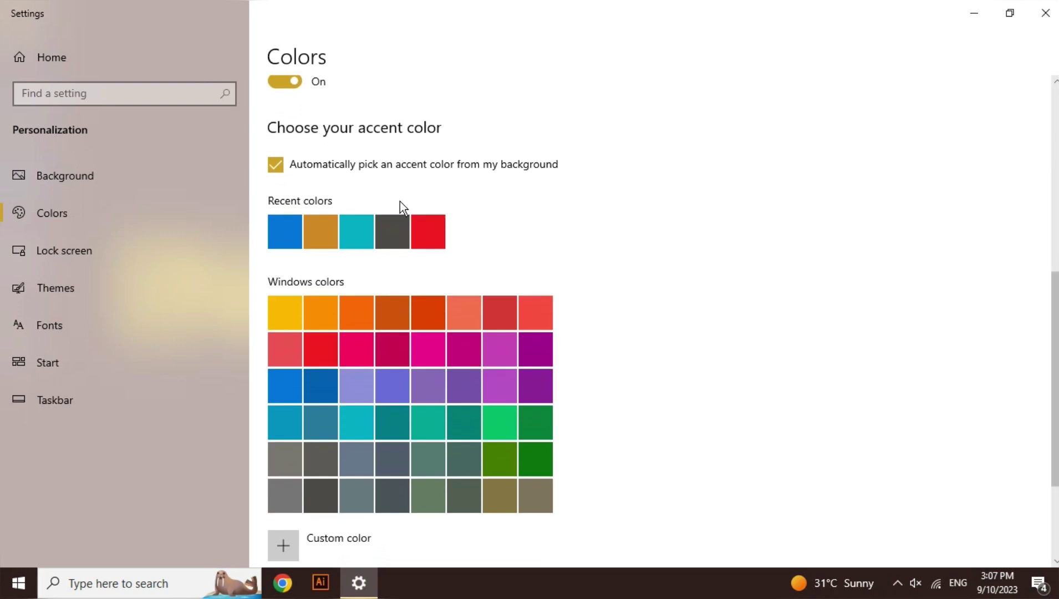
{"action": "left_click", "coordinate": [276, 165]}
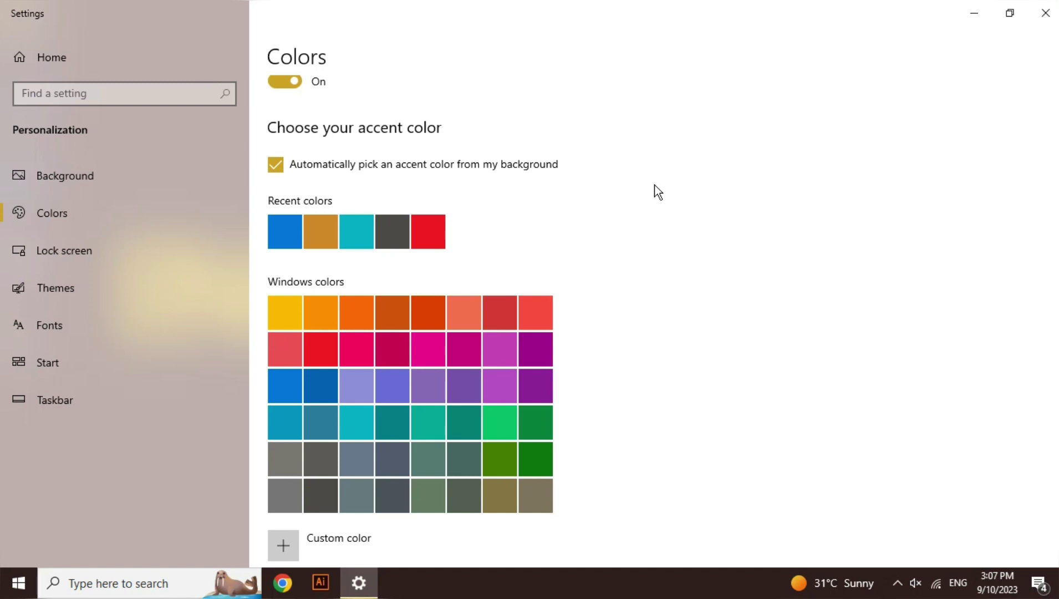
Disable the automatic accent color and choose the light red swatch at the end of the first row of Windows colors
{"action": "left_click", "coordinate": [333, 165]}
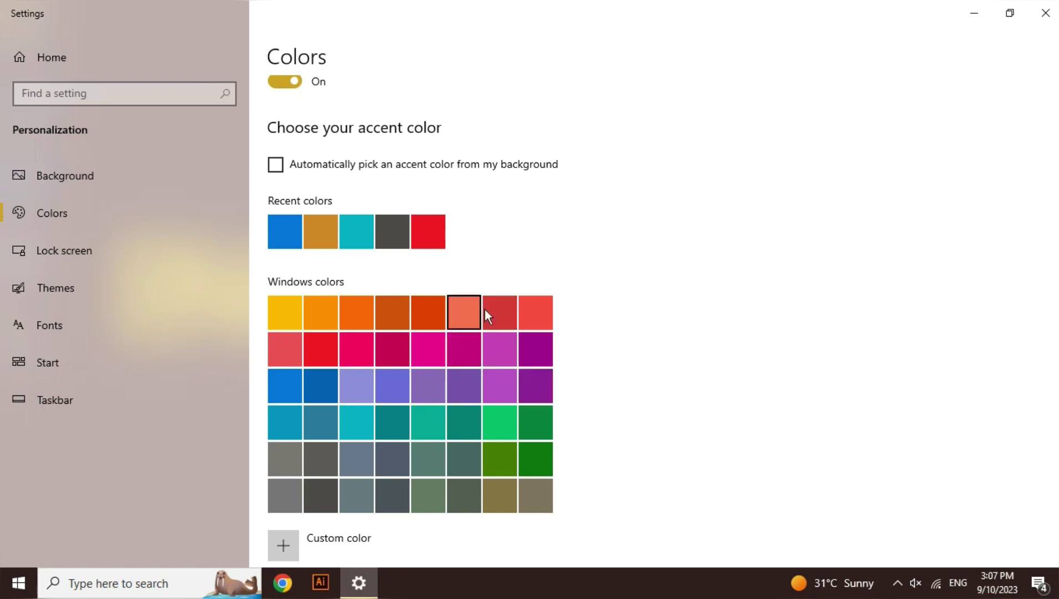
{"action": "left_click", "coordinate": [532, 319]}
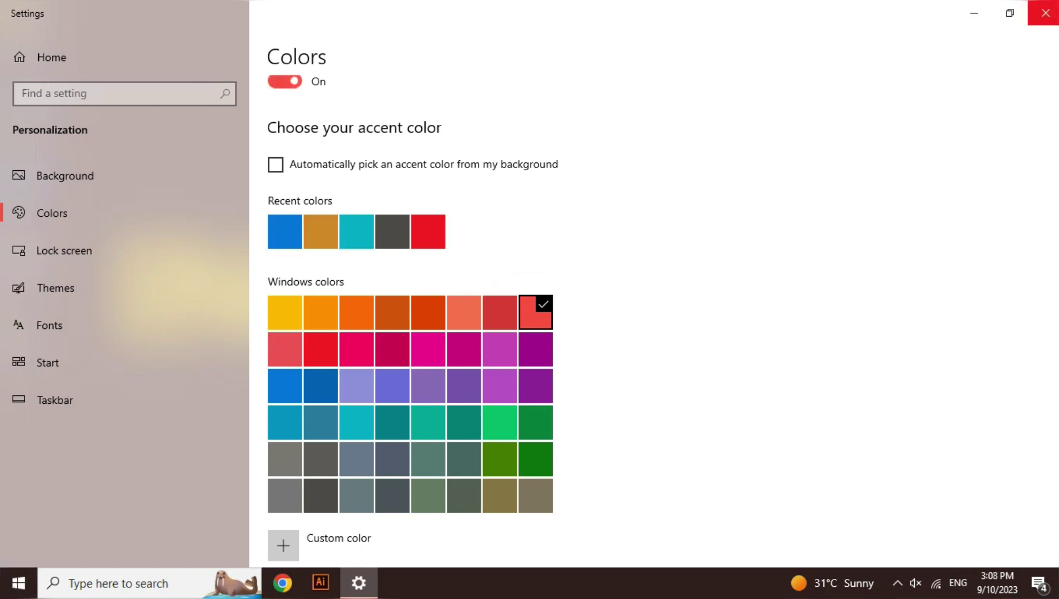
Close Settings, reopen the personalization settings from the desktop, and go to the Colors page
{"action": "left_click", "coordinate": [1046, 13]}
{"action": "right_click", "coordinate": [574, 226]}
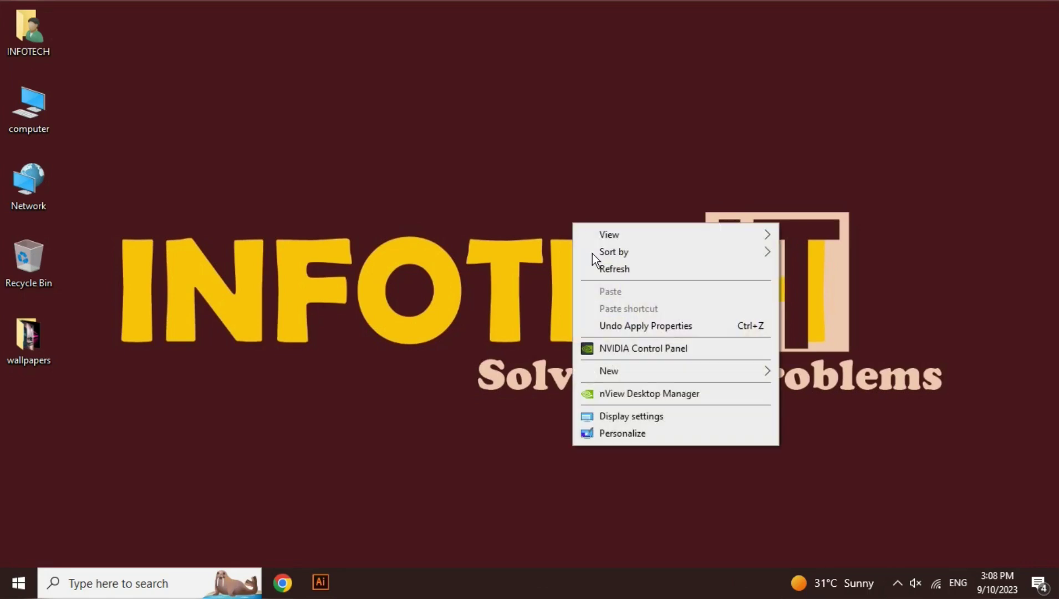
{"action": "left_click", "coordinate": [663, 435]}
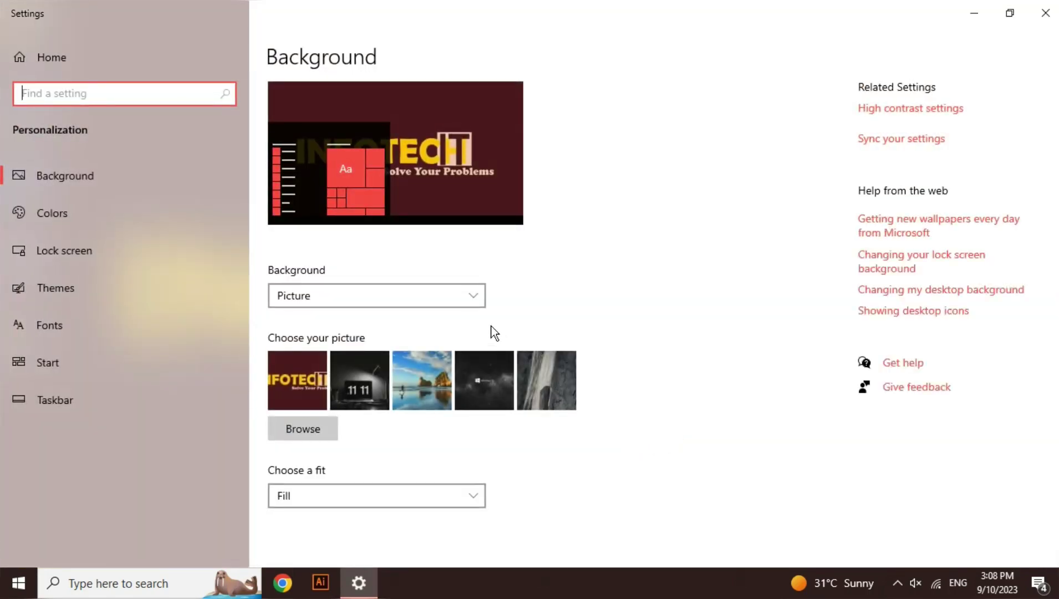
{"action": "left_click", "coordinate": [494, 332]}
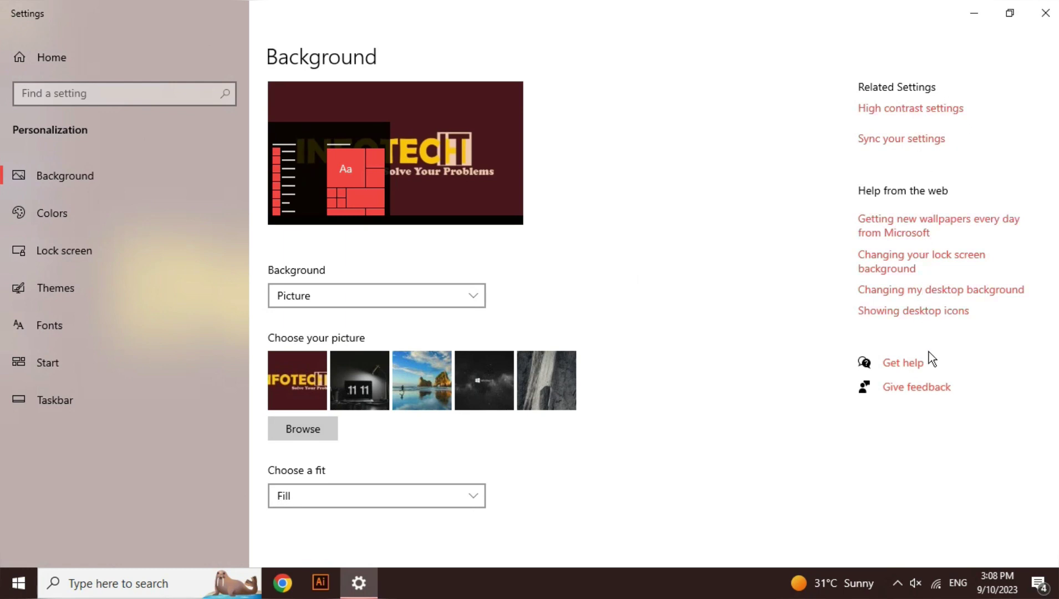
{"action": "scroll", "coordinate": [666, 310], "scroll_direction": "down", "scroll_amount": 1}
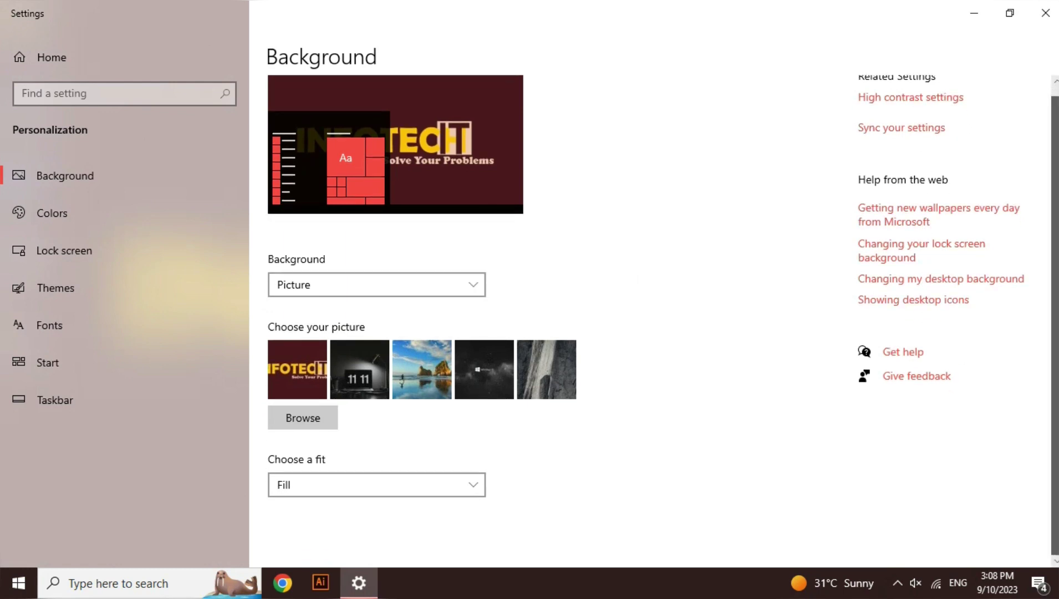
{"action": "left_click", "coordinate": [136, 211]}
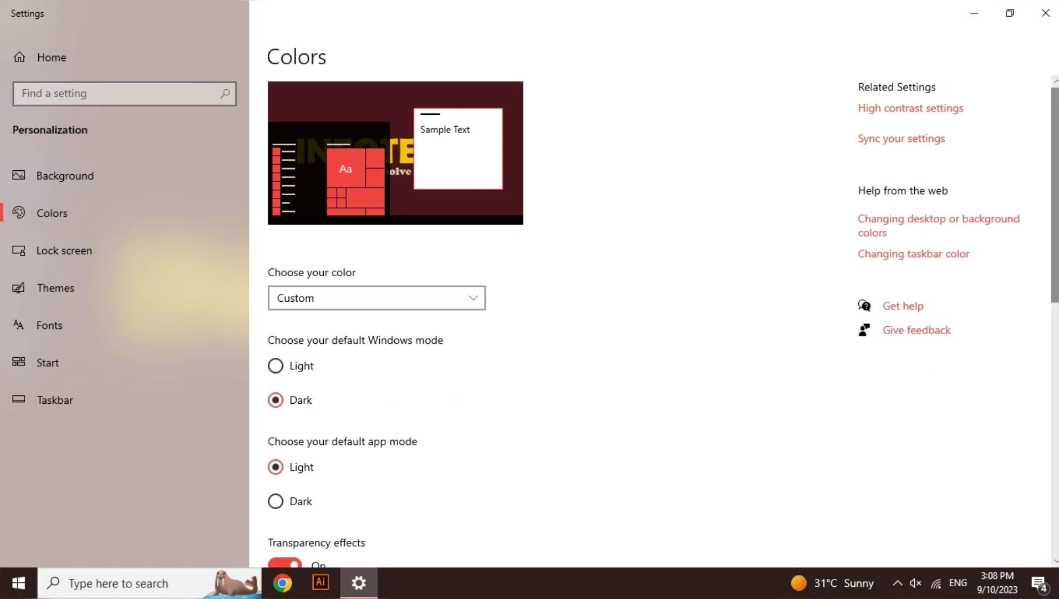
View the custom accent color chooser, cancel it, and look at the surfaces that can show the accent color
{"action": "scroll", "coordinate": [654, 322], "scroll_direction": "down", "scroll_amount": 10}
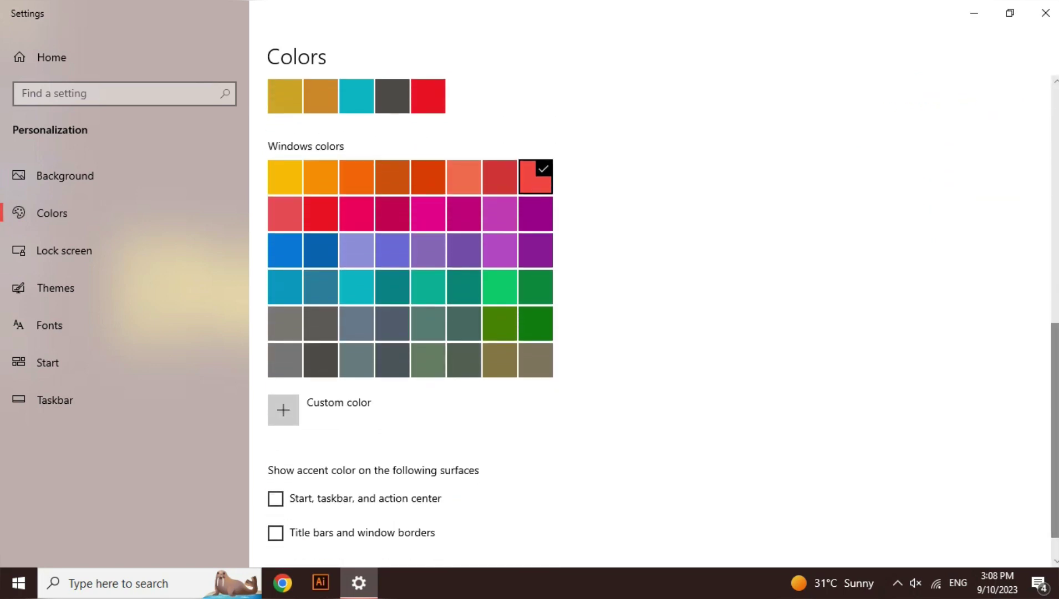
{"action": "left_click", "coordinate": [349, 413]}
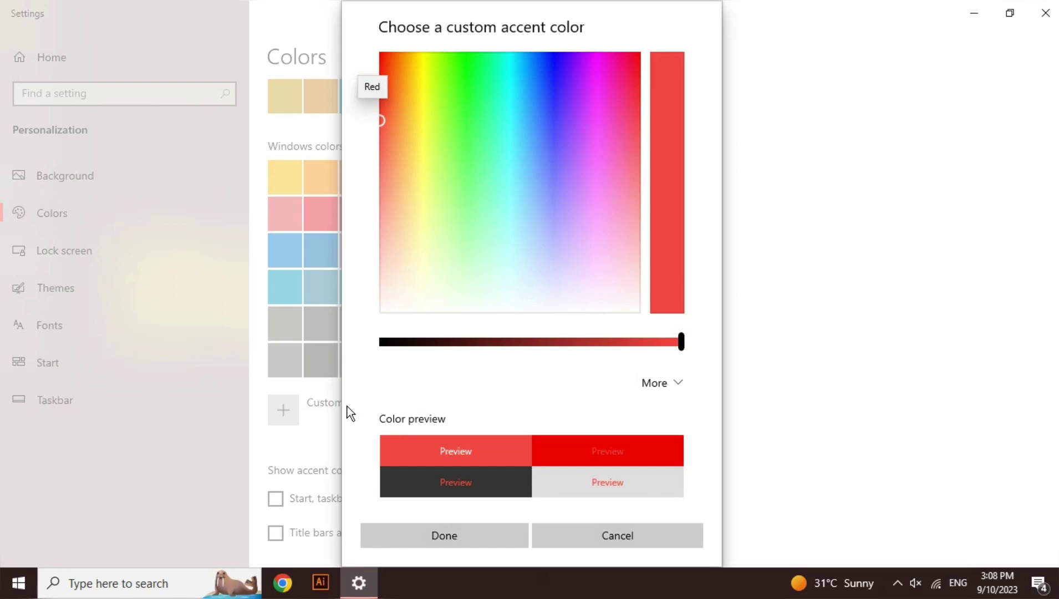
{"action": "key", "text": "Escape"}
{"action": "scroll", "coordinate": [656, 459], "scroll_direction": "down", "scroll_amount": 1}
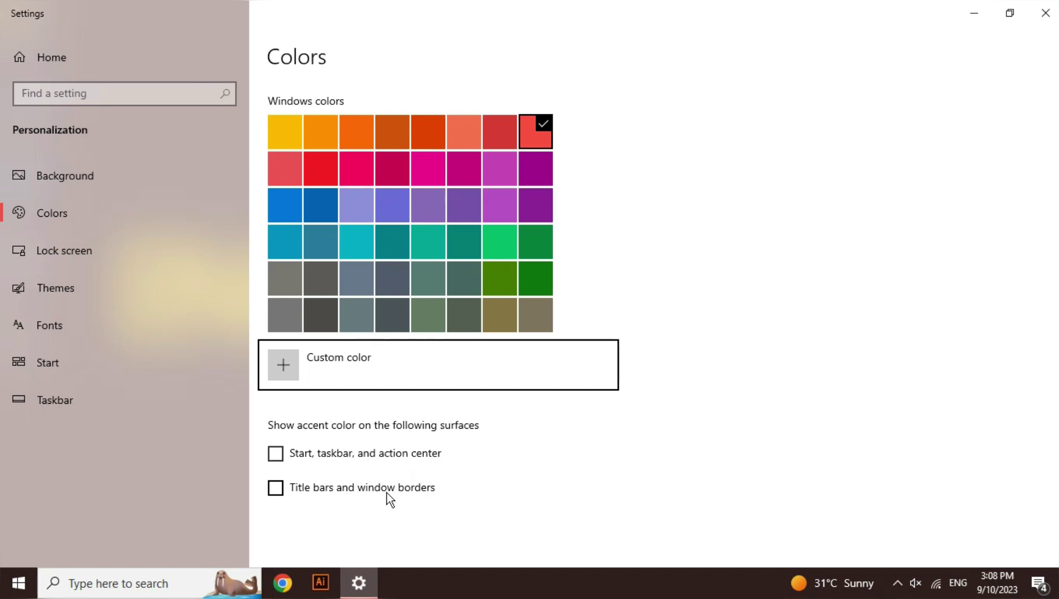
Show the accent color on Start, taskbar, and action center, choose the light purple swatch in the third row, and view the Start menu
{"action": "left_click", "coordinate": [323, 450]}
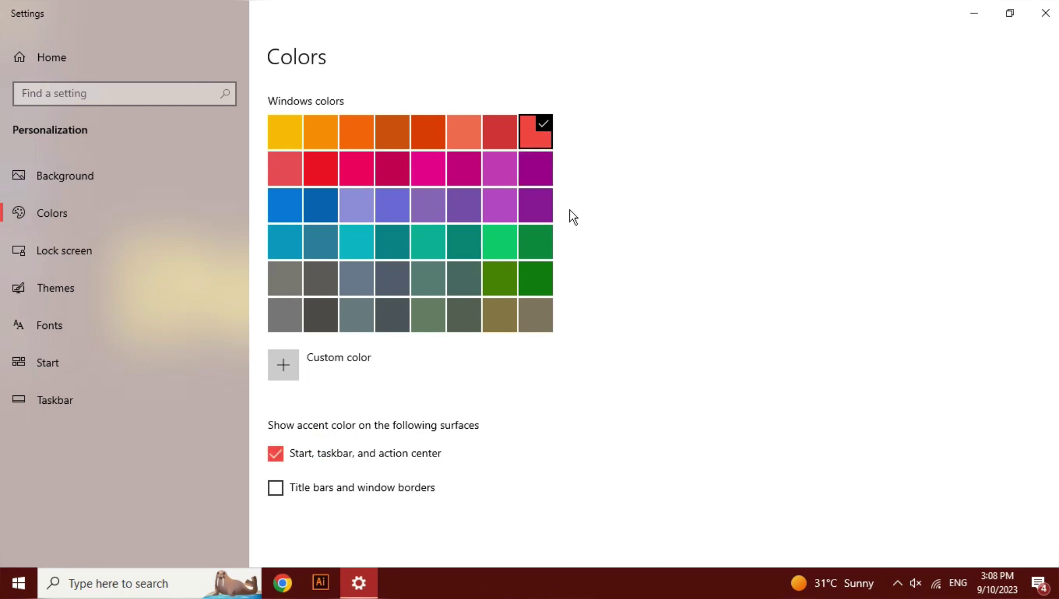
{"action": "left_click", "coordinate": [504, 205]}
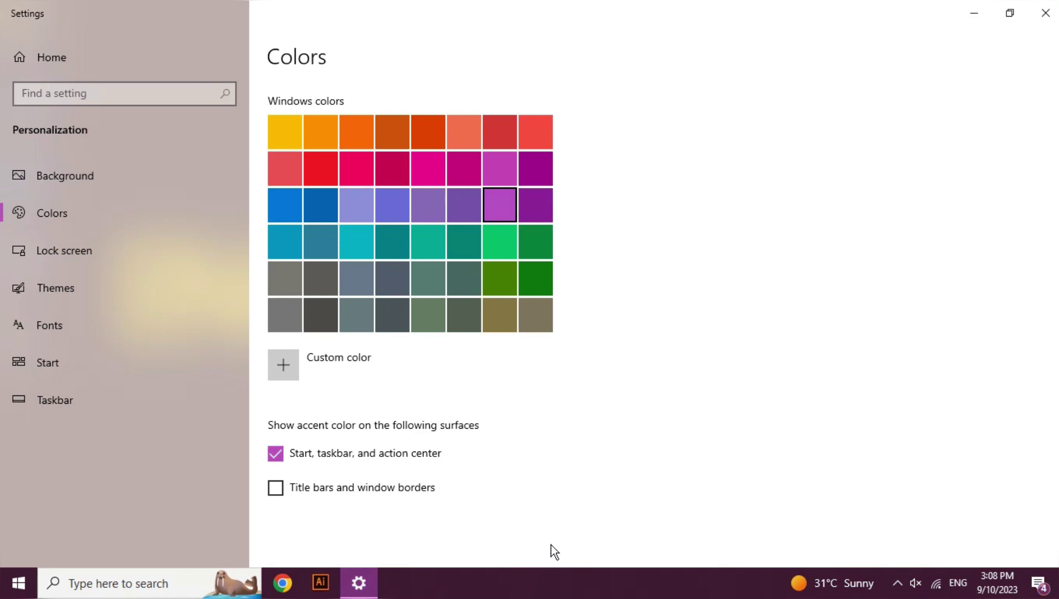
{"action": "key", "text": "super"}
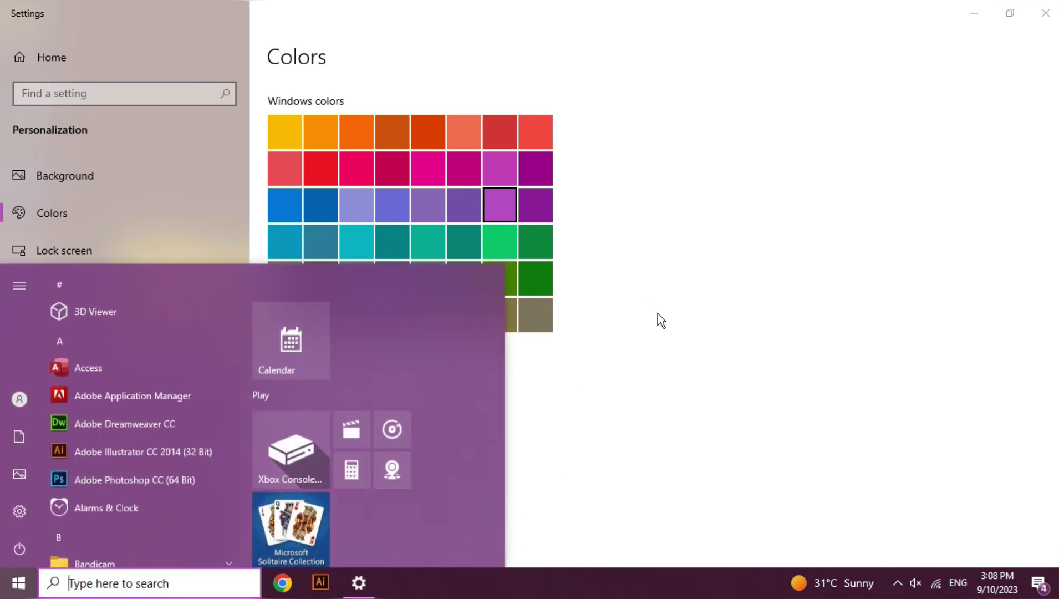
Choose the brownish-gray swatch at the end of the last row of Windows colors and view it on the Start menu
{"action": "left_click", "coordinate": [531, 314]}
{"action": "left_click", "coordinate": [531, 313]}
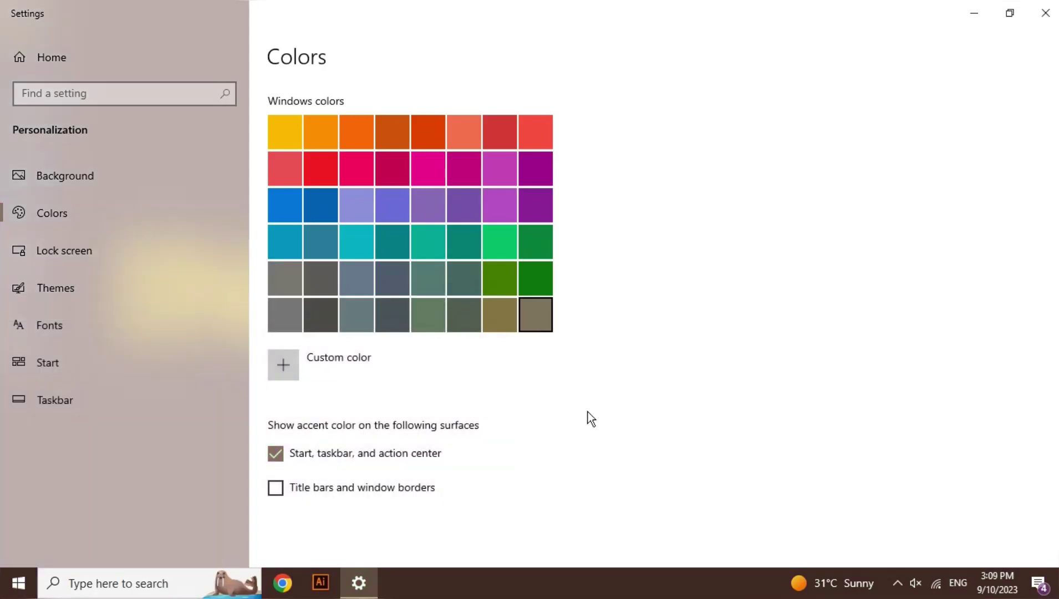
{"action": "key", "text": "super"}
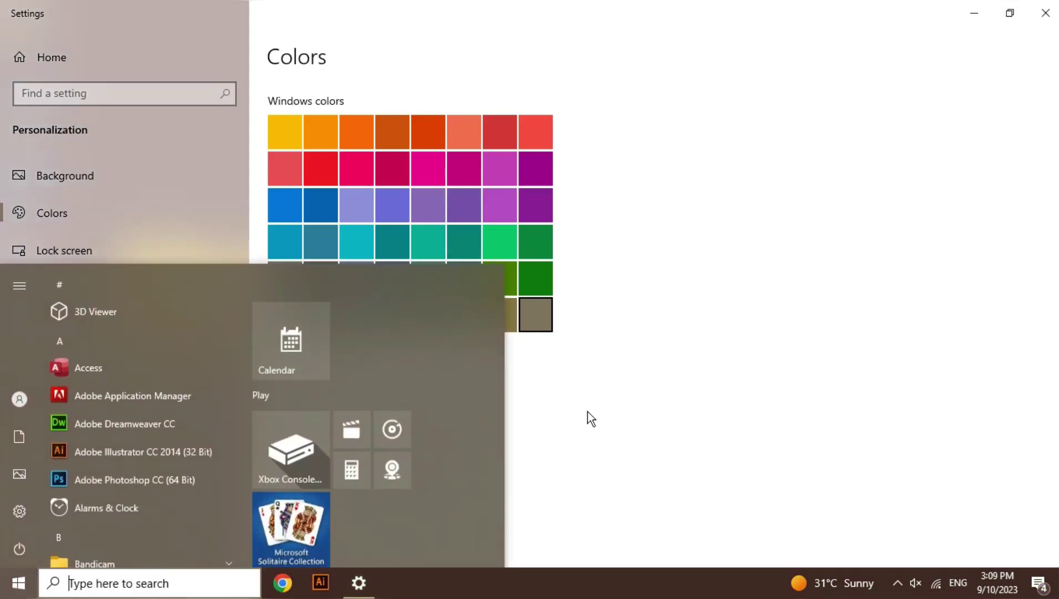
{"action": "left_click", "coordinate": [604, 508]}
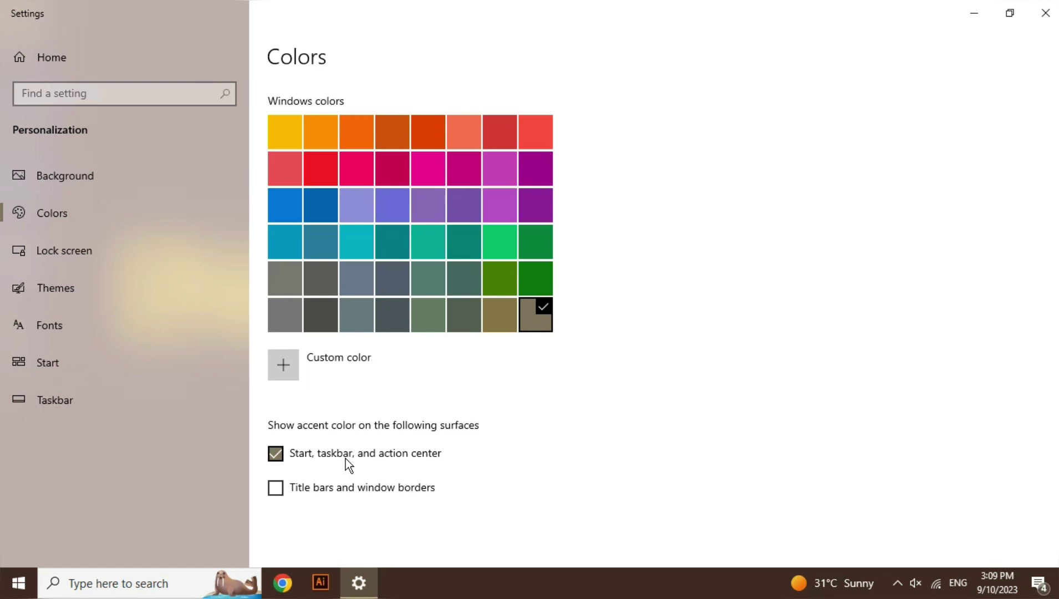
Choose the bright green swatch in the fourth row, then open the computer folder from the desktop as a smaller, repositioned window
{"action": "left_click", "coordinate": [490, 245]}
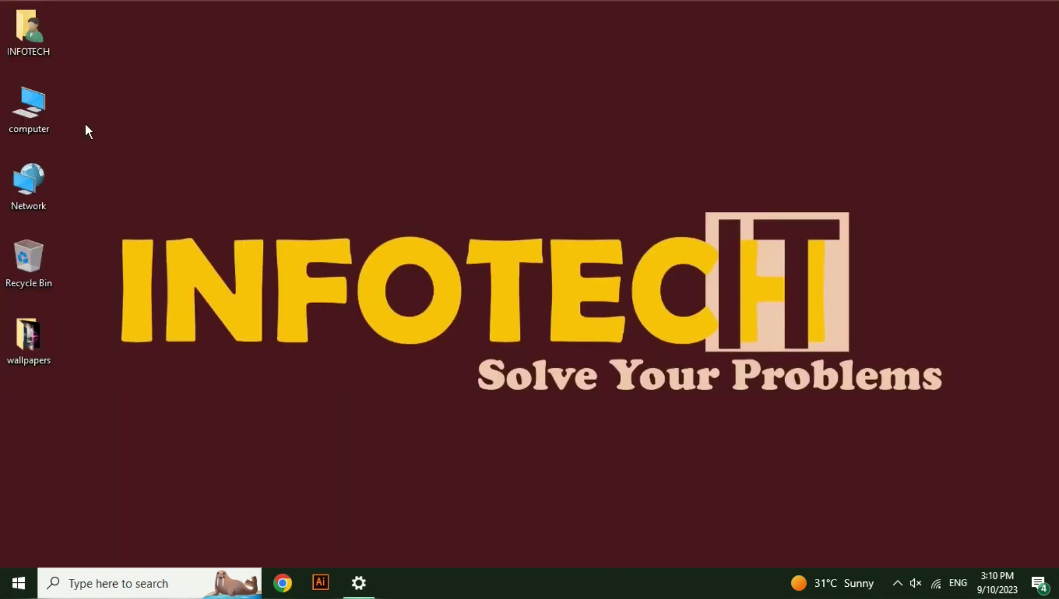
{"action": "left_click", "coordinate": [42, 122]}
{"action": "double_click", "coordinate": [42, 123]}
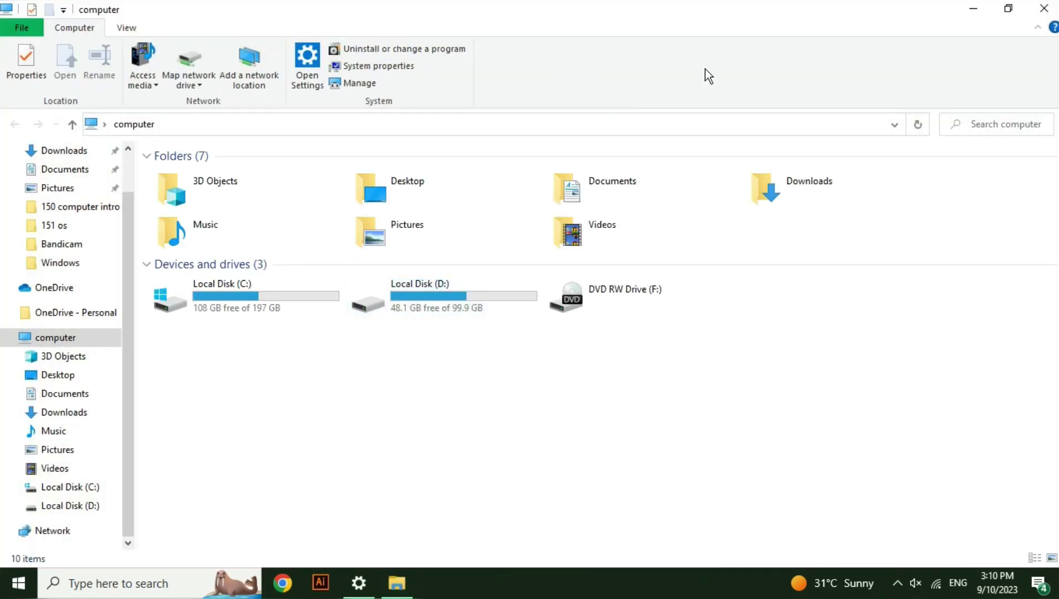
{"action": "left_click_drag", "start_coordinate": [721, 17], "coordinate": [606, 267]}
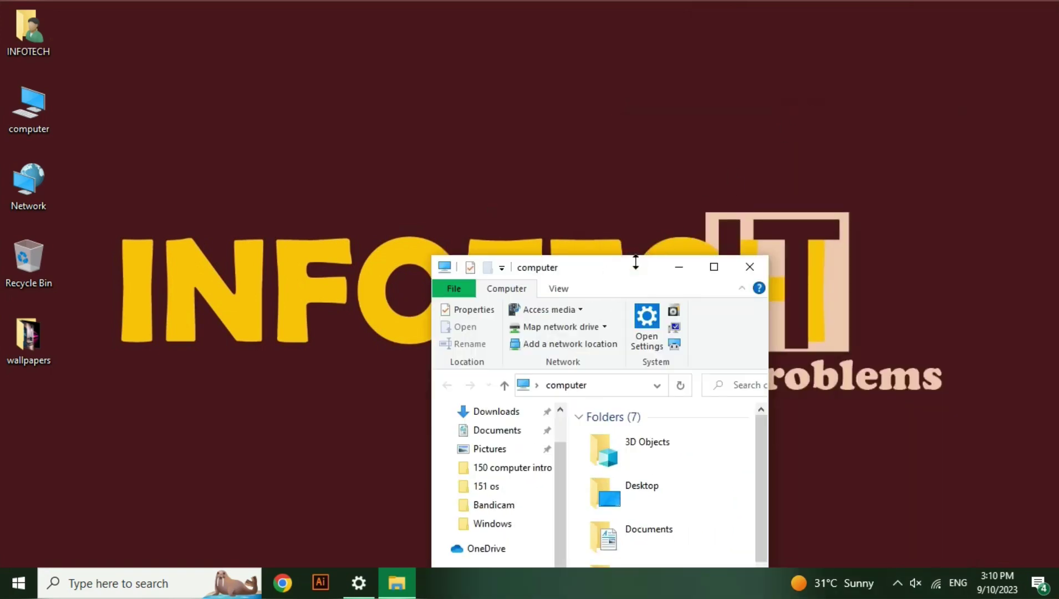
{"action": "left_click_drag", "start_coordinate": [636, 263], "coordinate": [795, 126]}
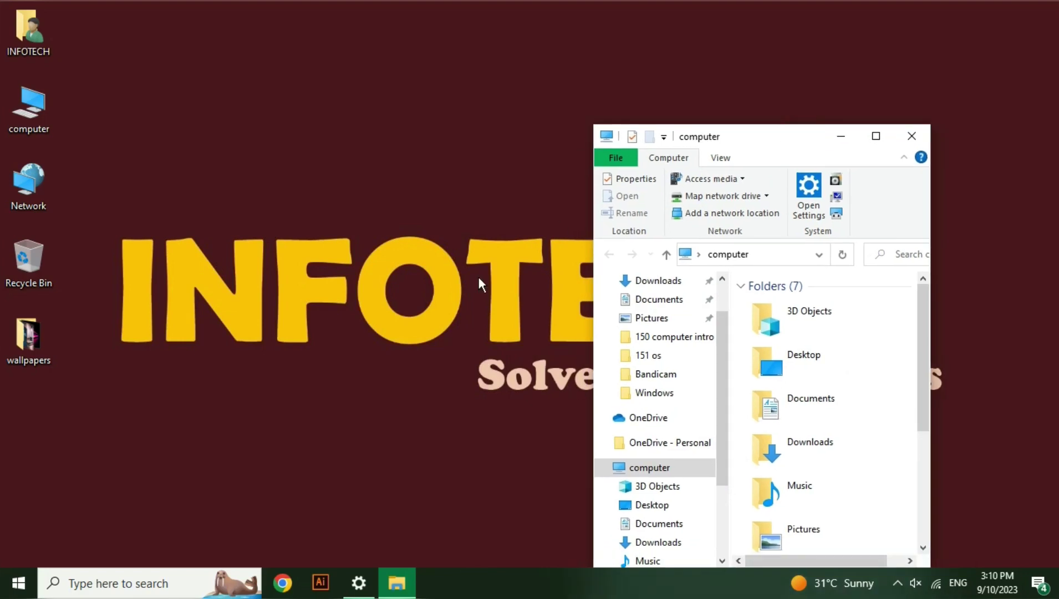
Return to Settings, show the accent color on title bars and window borders, and view it on the computer window
{"action": "left_click", "coordinate": [358, 582]}
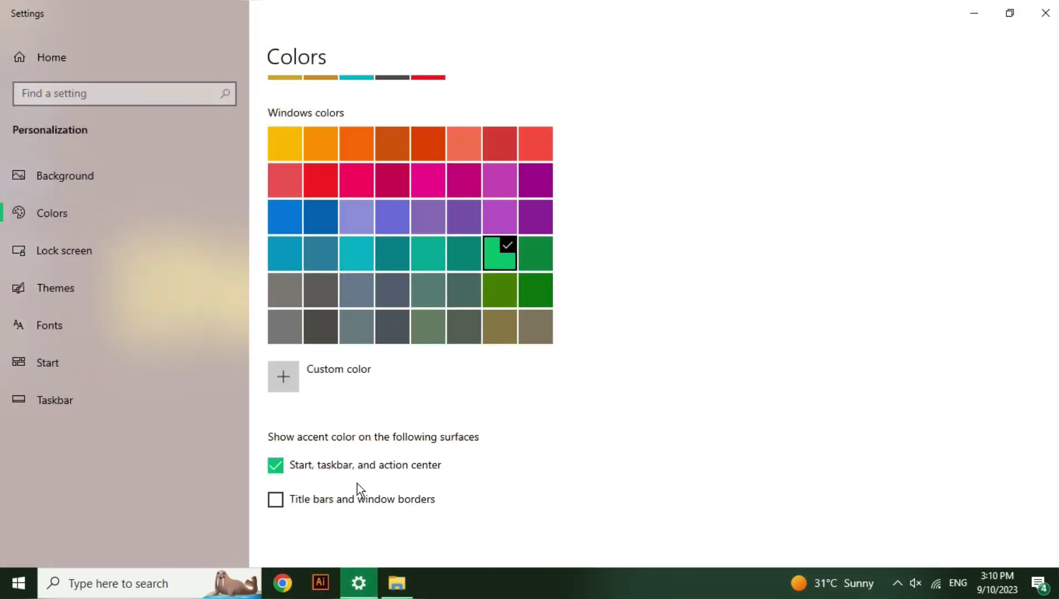
{"action": "left_click", "coordinate": [340, 497]}
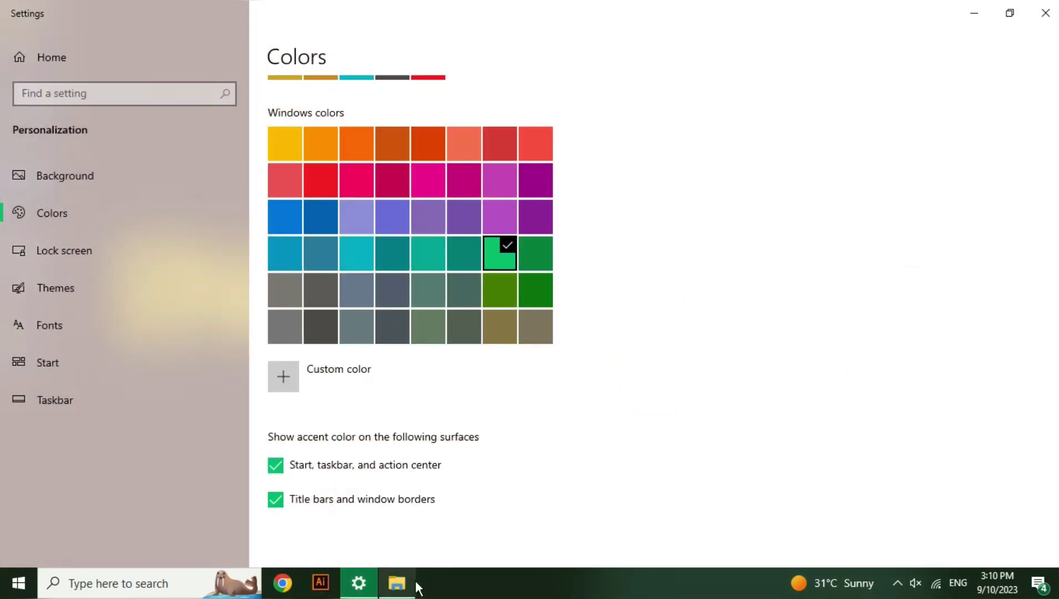
{"action": "left_click", "coordinate": [398, 587]}
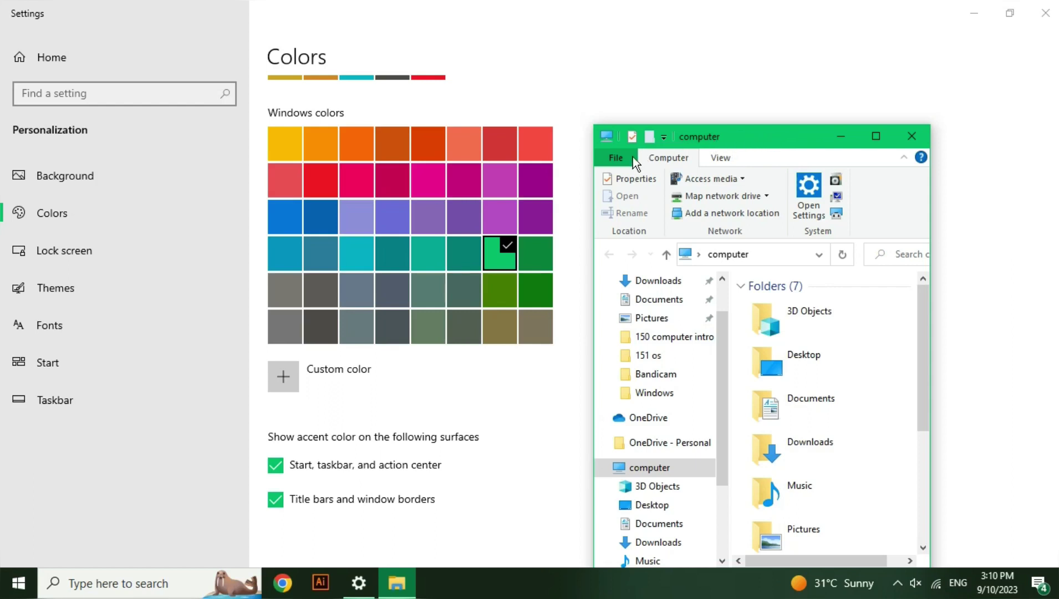
Choose the light coral swatch in the first row of Windows colors and view it on the computer window
{"action": "left_click", "coordinate": [474, 157]}
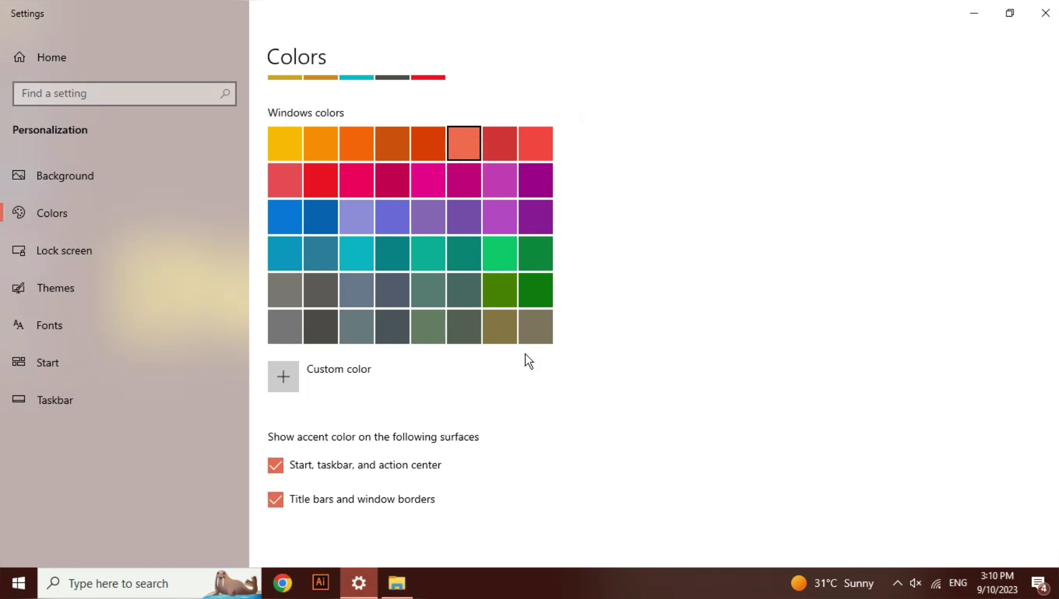
{"action": "key", "text": "super"}
{"action": "key", "text": "super"}
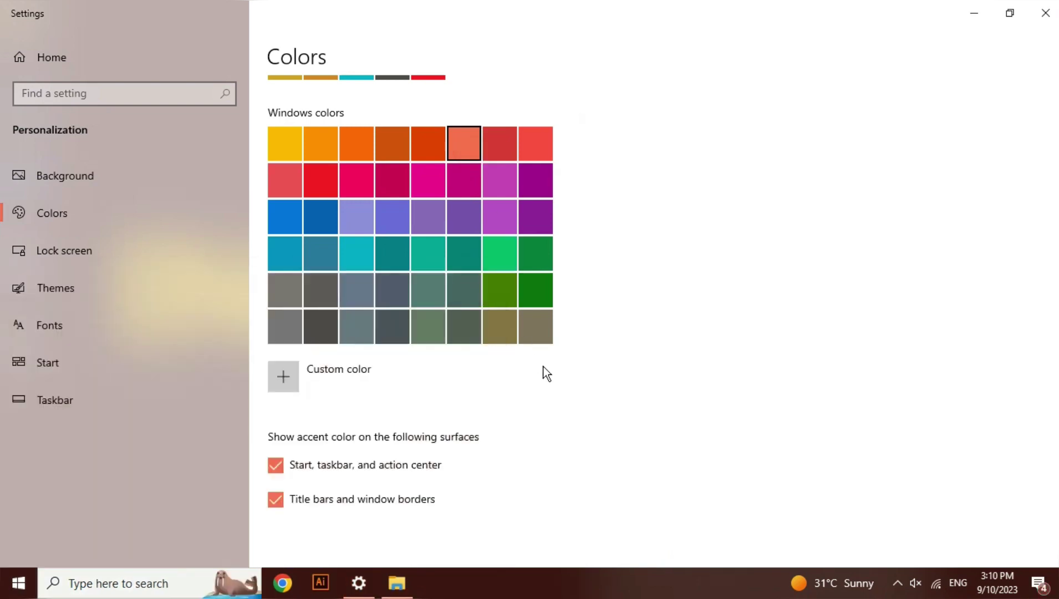
{"action": "left_click", "coordinate": [413, 585]}
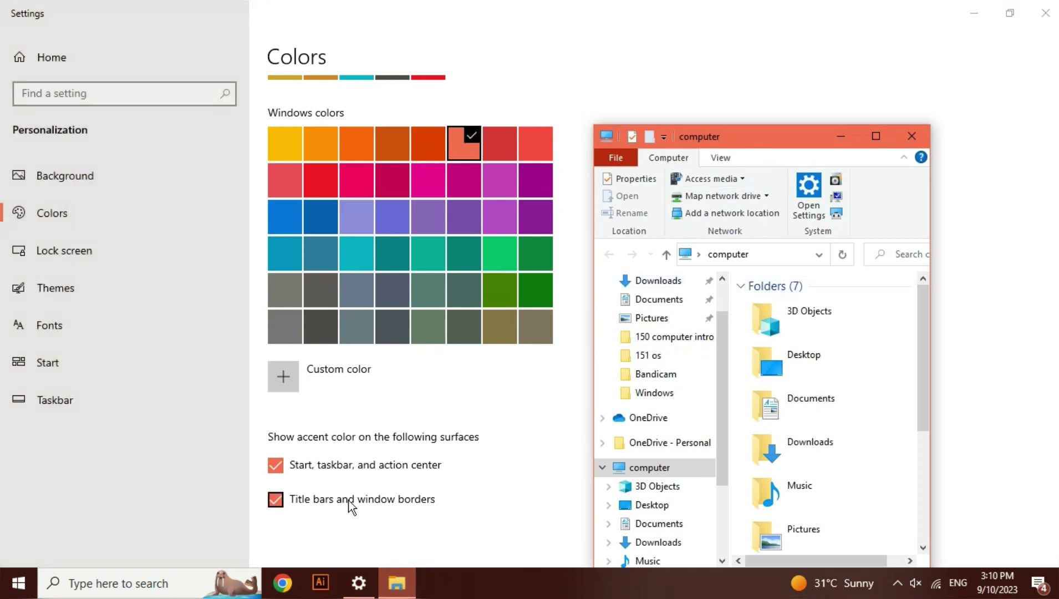
Turn off the accent color on both listed surfaces and check the computer window without it
{"action": "left_click", "coordinate": [276, 500]}
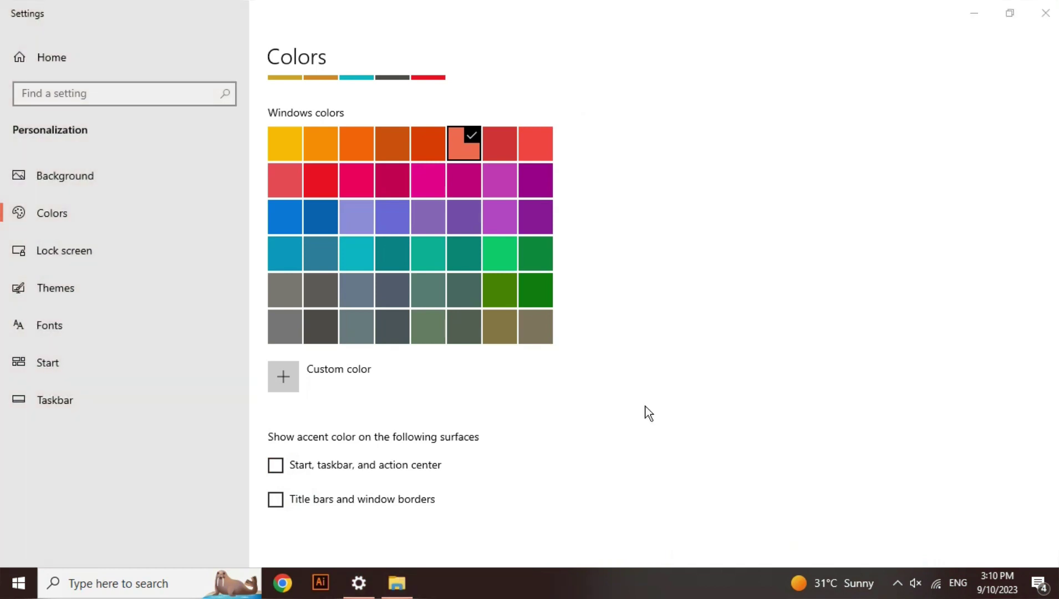
{"action": "left_click", "coordinate": [397, 584]}
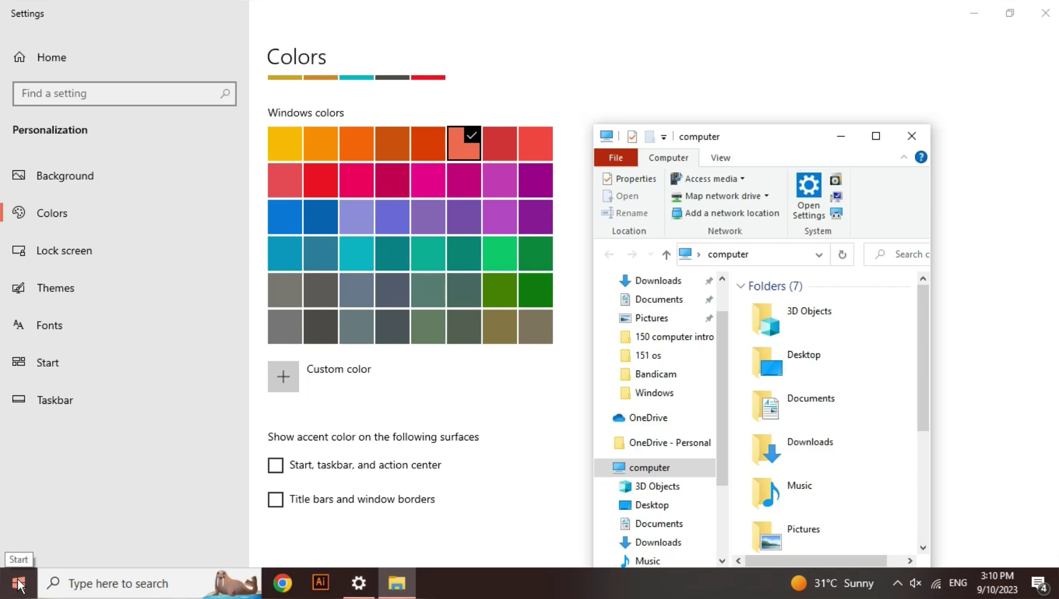
{"action": "left_click", "coordinate": [522, 402]}
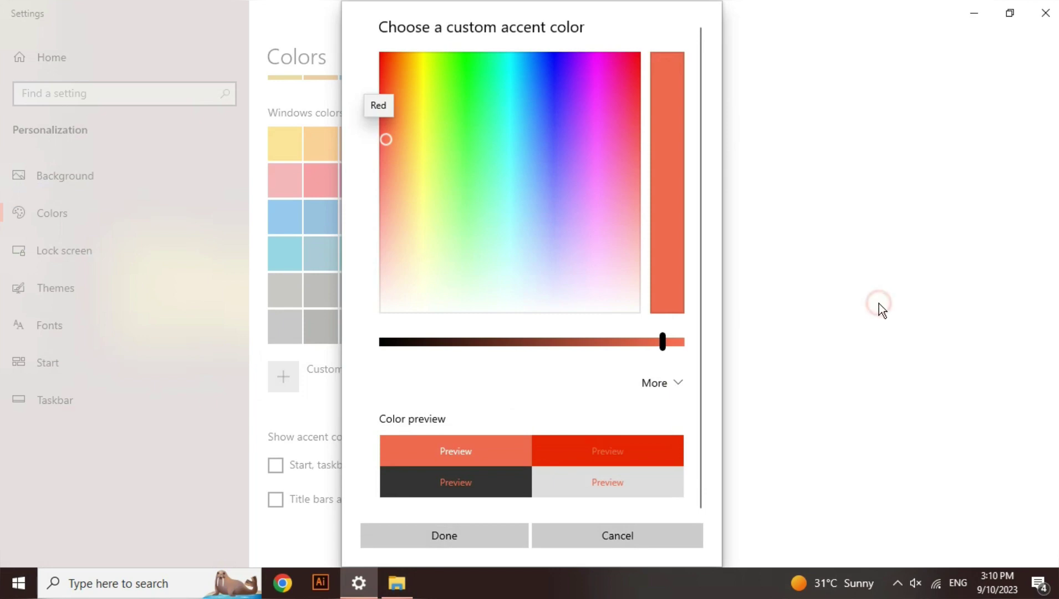
{"action": "key", "text": "Return"}
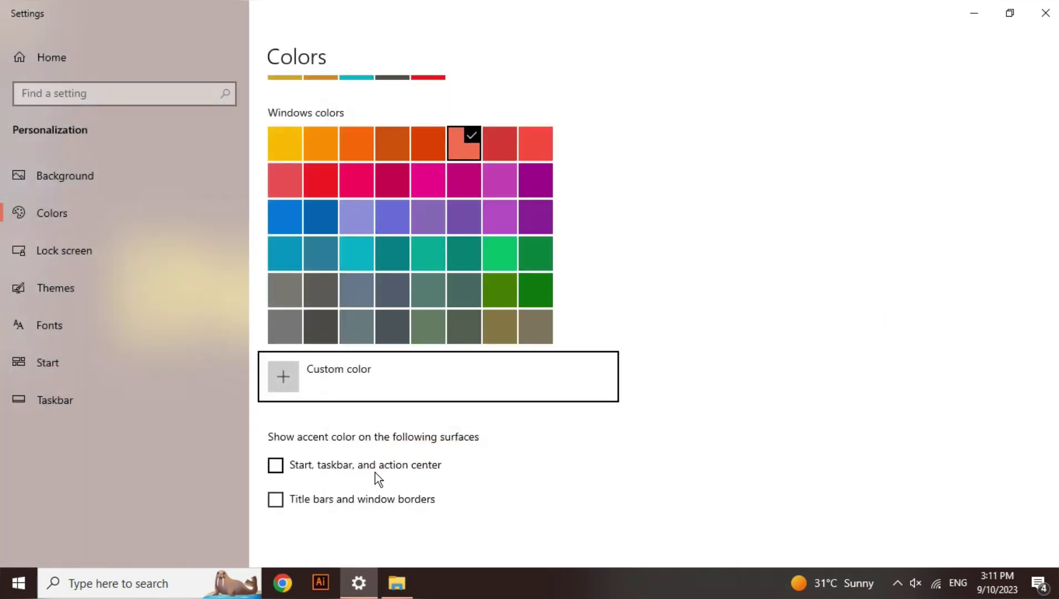
Show the accent color only on Start, taskbar, and action center, compare and close the computer window, and turn that option off again
{"action": "left_click", "coordinate": [325, 471]}
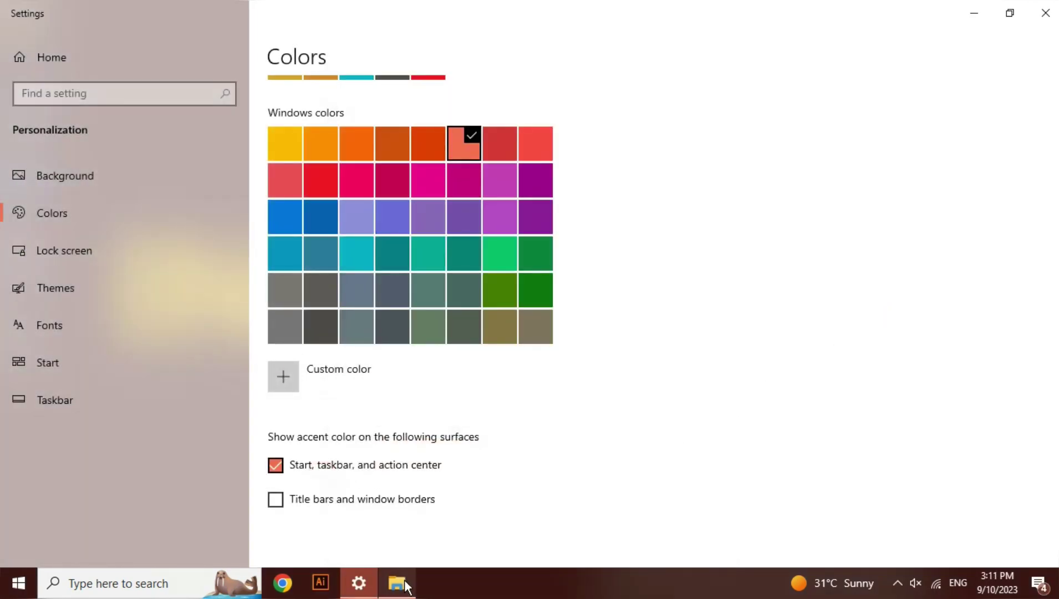
{"action": "left_click", "coordinate": [405, 581]}
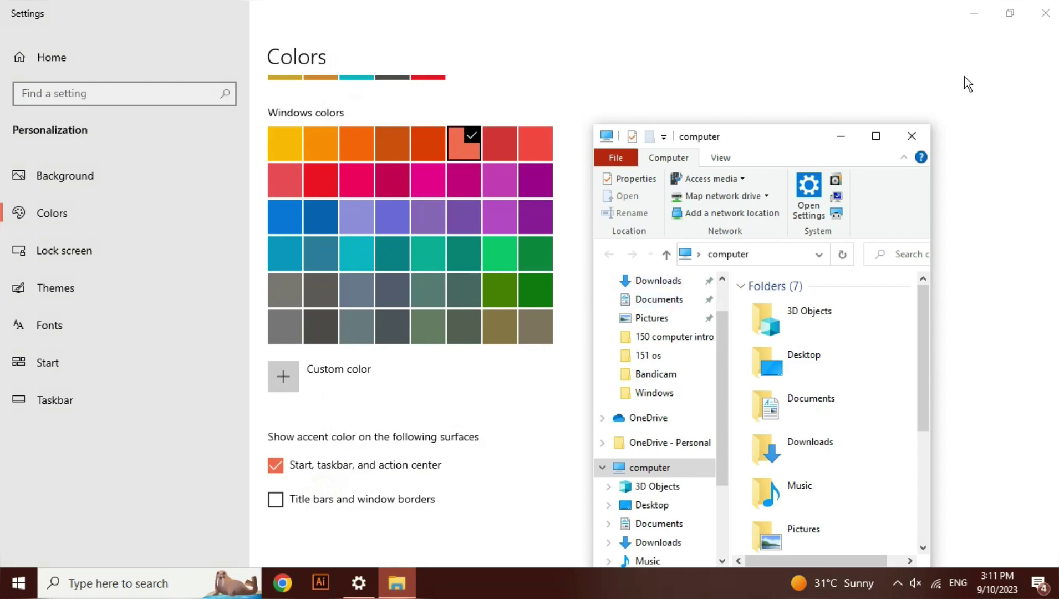
{"action": "left_click", "coordinate": [922, 131]}
{"action": "left_click", "coordinate": [318, 463]}
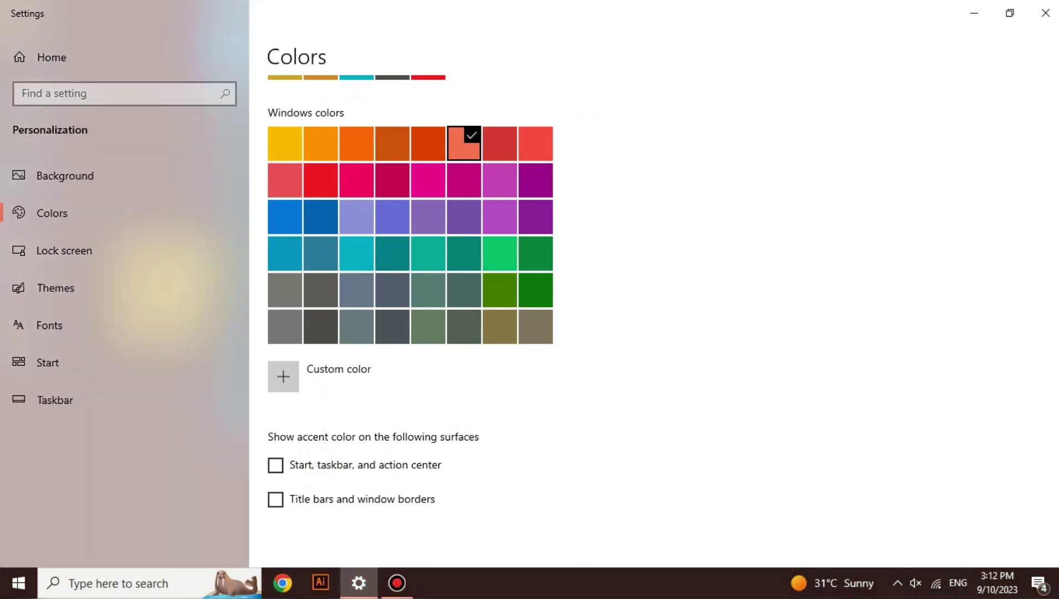
Set the overall color choice from Custom to Dark
{"action": "scroll", "coordinate": [410, 322], "scroll_direction": "up", "scroll_amount": 10}
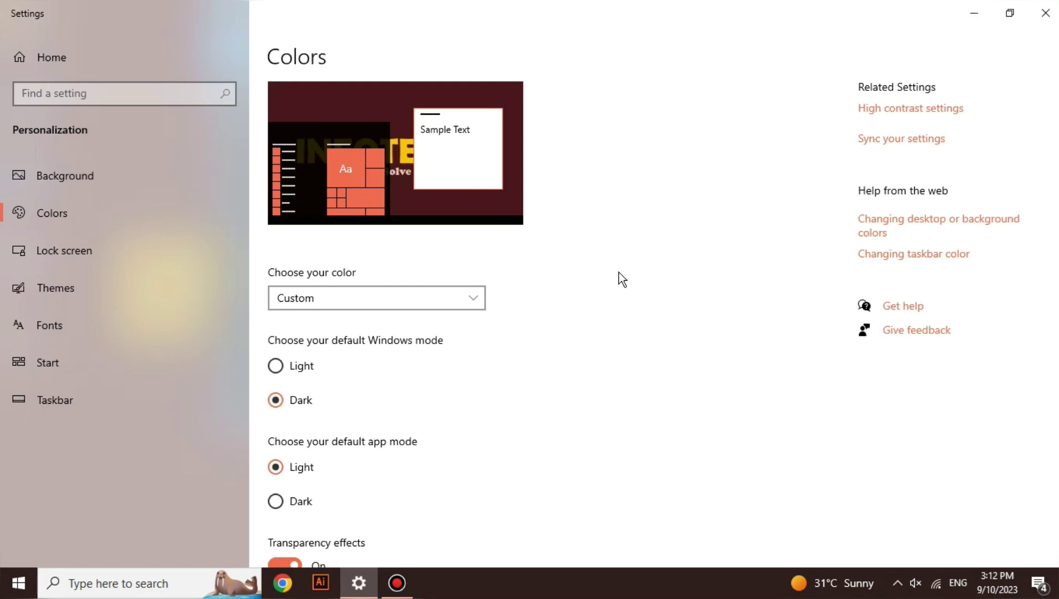
{"action": "left_click", "coordinate": [473, 294]}
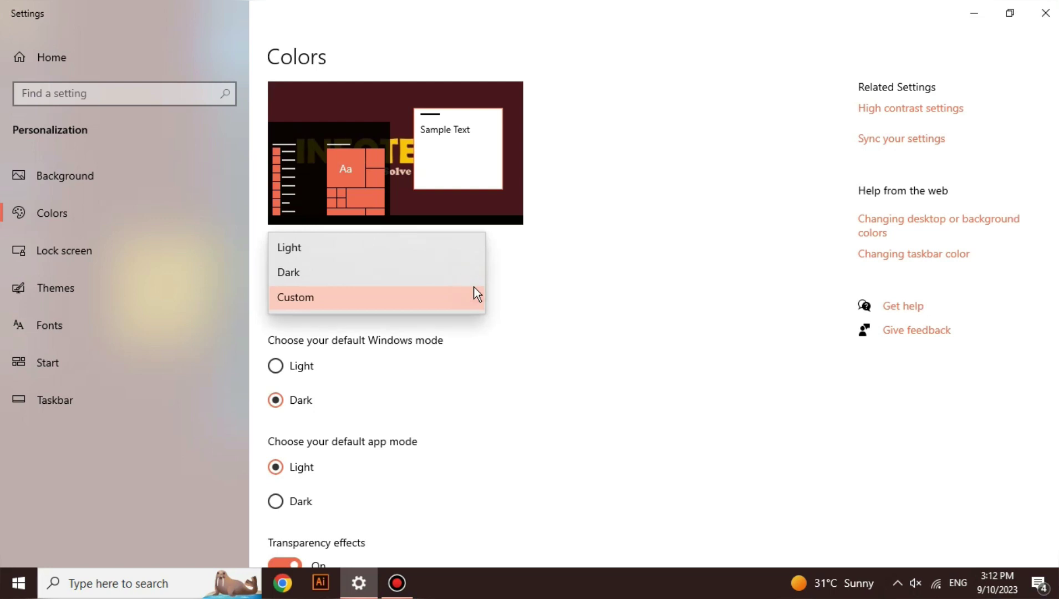
{"action": "left_click", "coordinate": [447, 275]}
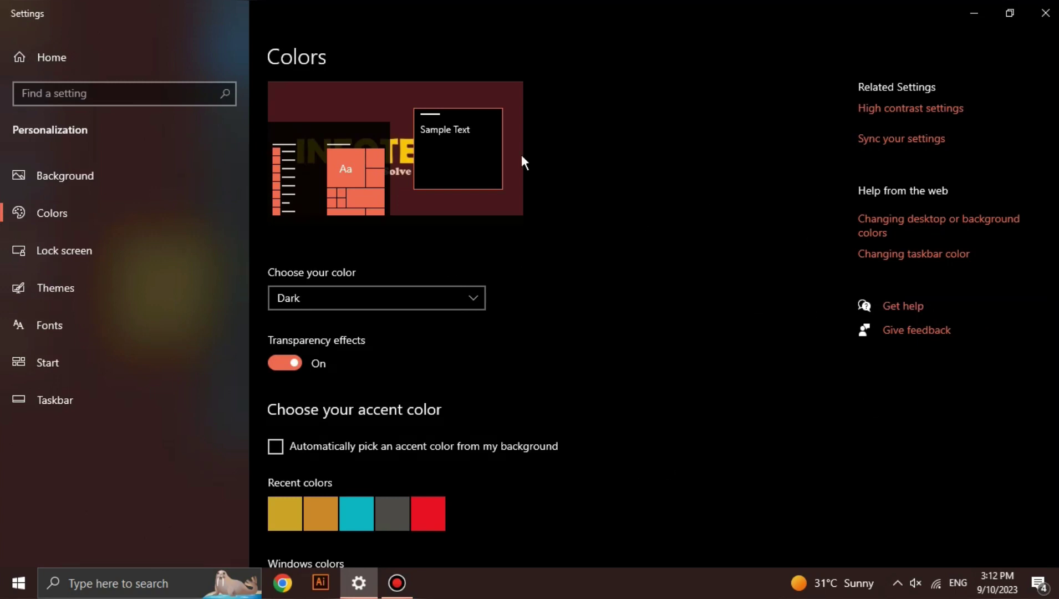
Open Calculator and Google Chrome to examine how apps look in dark mode, and go back to the Colors page
{"action": "key", "text": "super"}
{"action": "type", "text": "calc"}
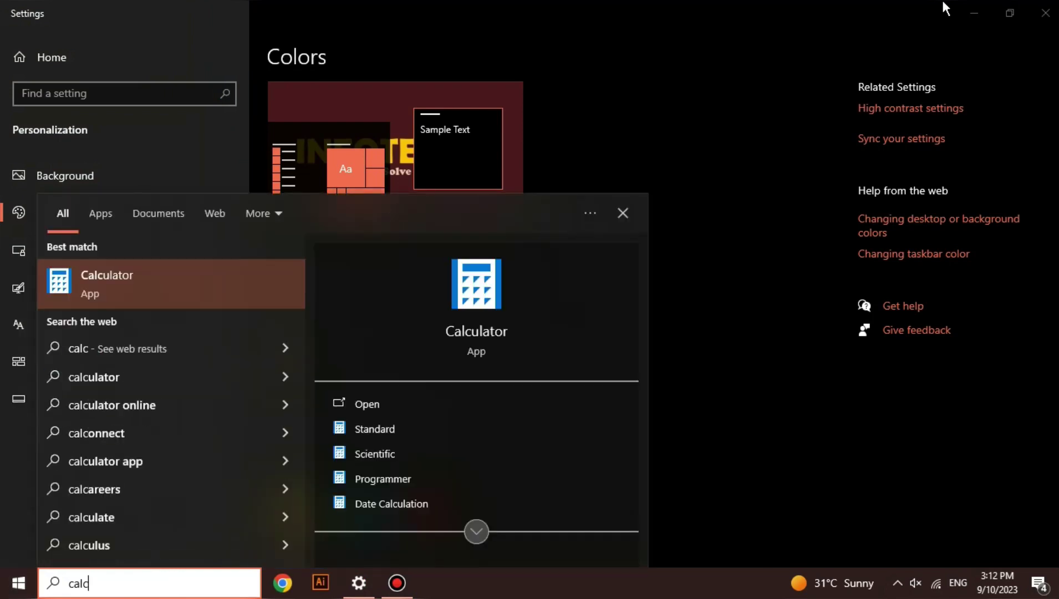
{"action": "key", "text": "Return"}
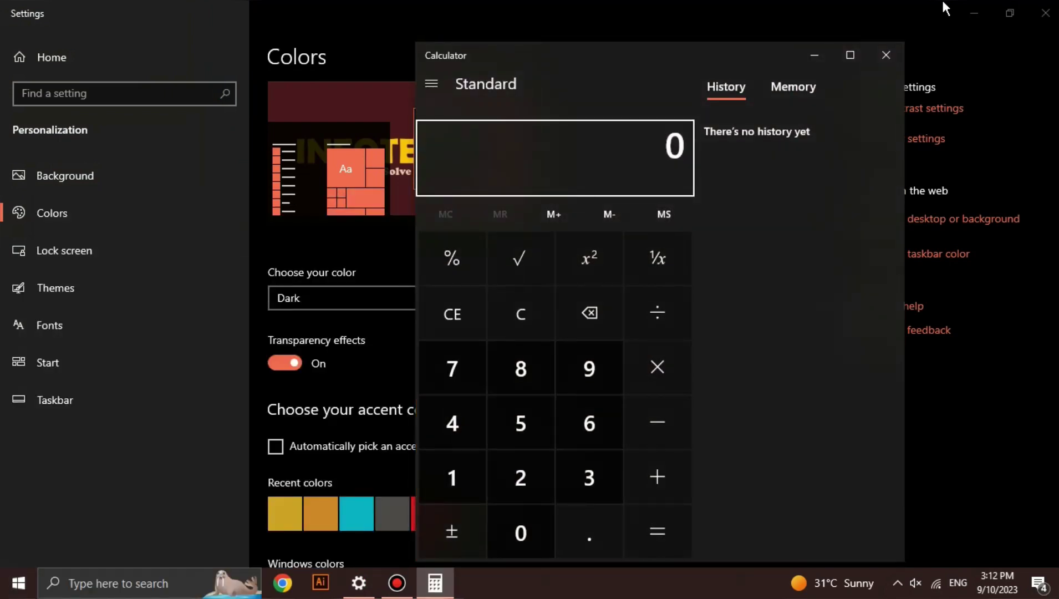
{"action": "left_click", "coordinate": [283, 584]}
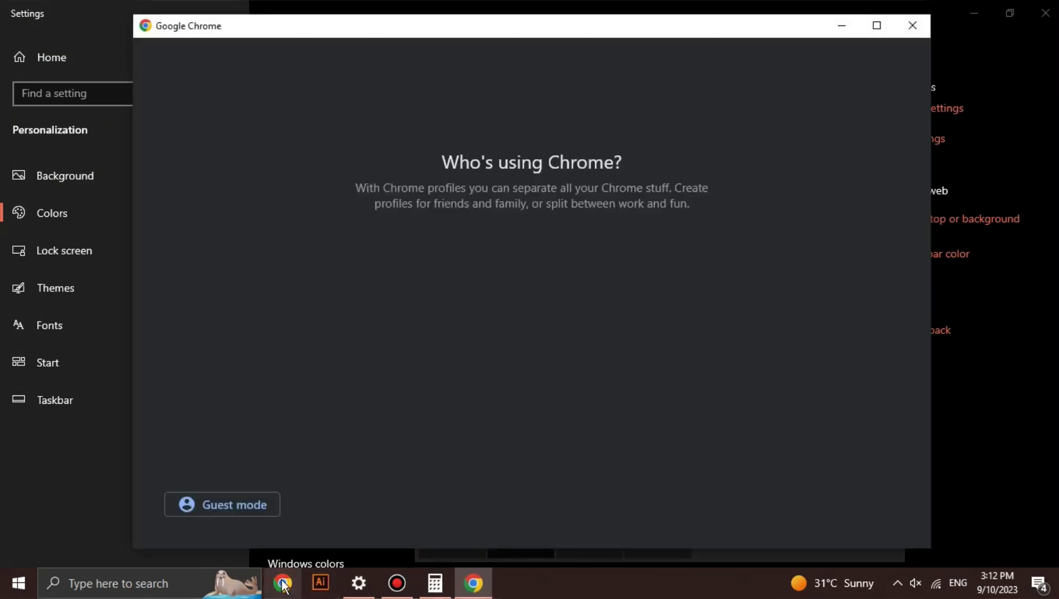
{"action": "left_click", "coordinate": [1028, 467]}
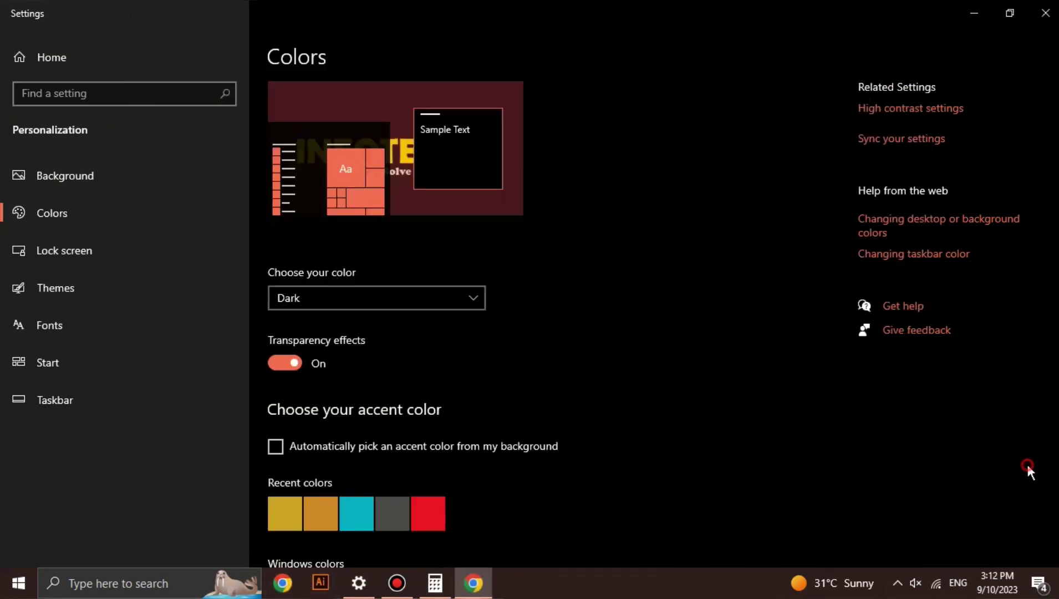
{"action": "left_click", "coordinate": [148, 583]}
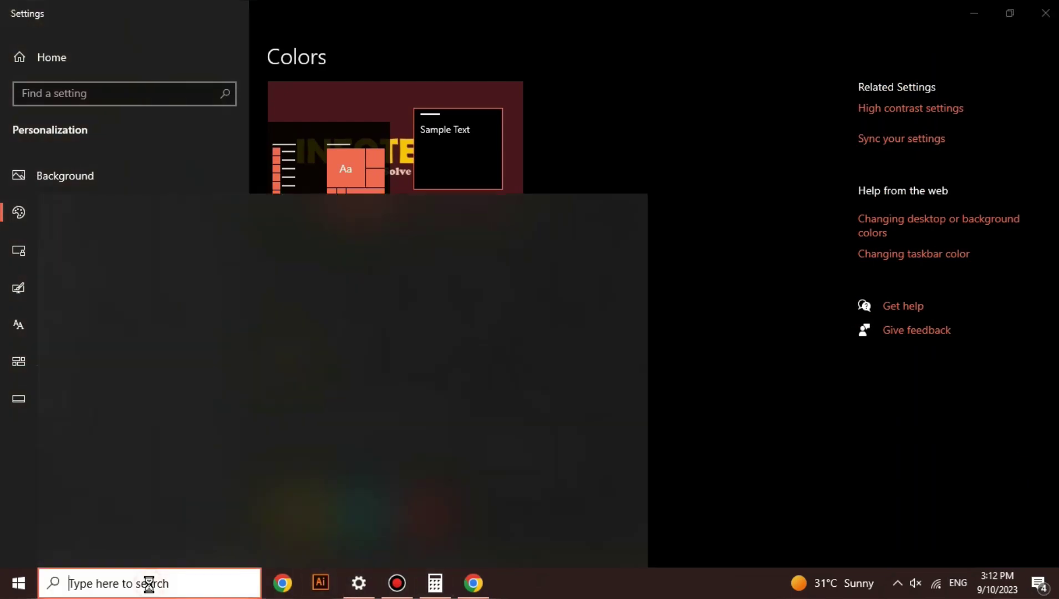
{"action": "type", "text": "pain"}
{"action": "key", "text": "BackSpace"}
{"action": "key", "text": "BackSpace"}
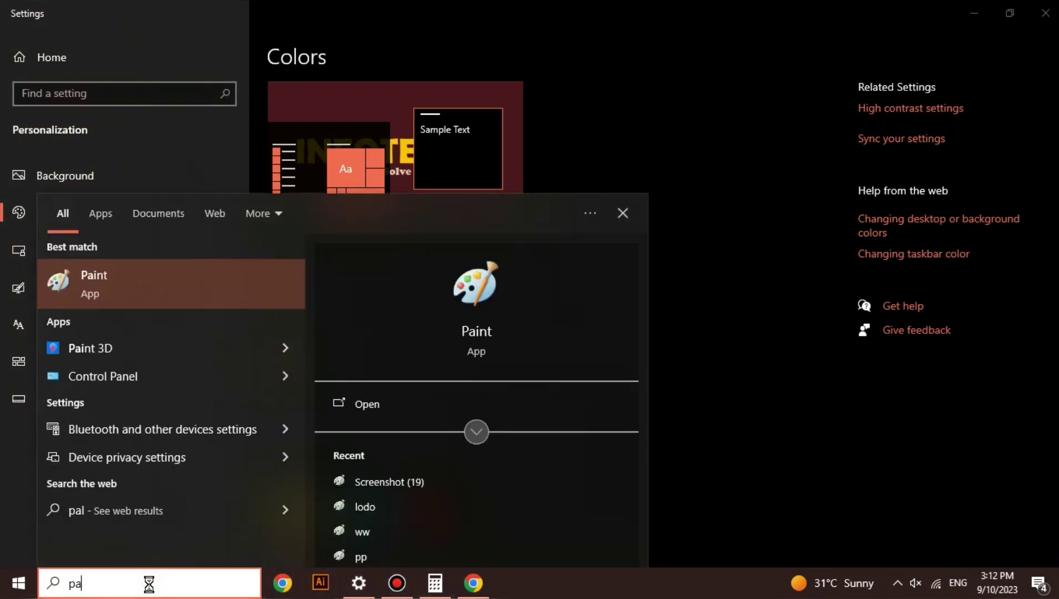
{"action": "left_click", "coordinate": [669, 283]}
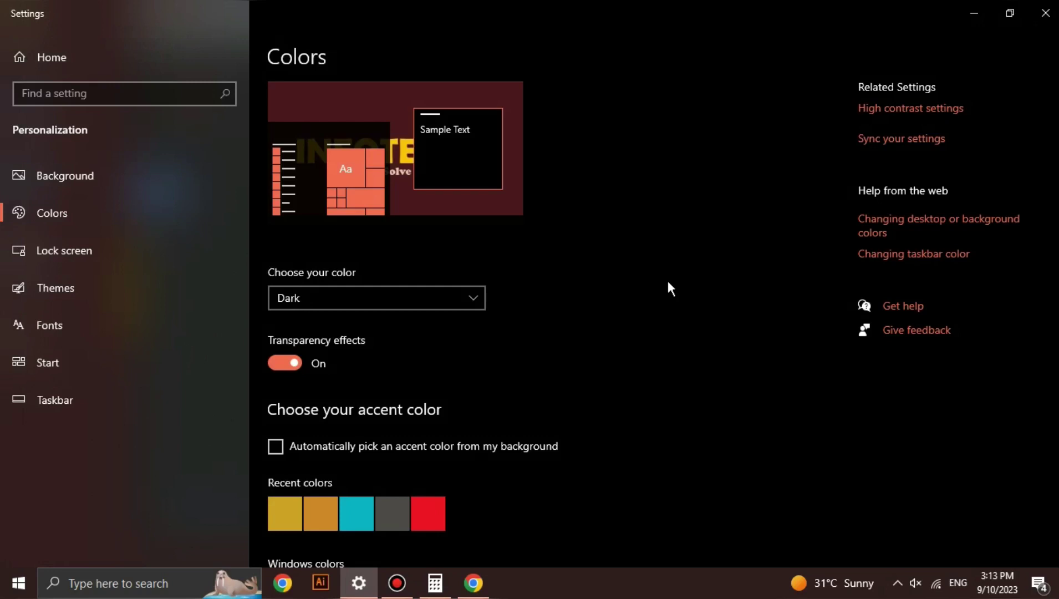
Set the overall color choice to Light and choose the dark green swatch at the end of the fifth row as accent color
{"action": "left_click", "coordinate": [477, 298]}
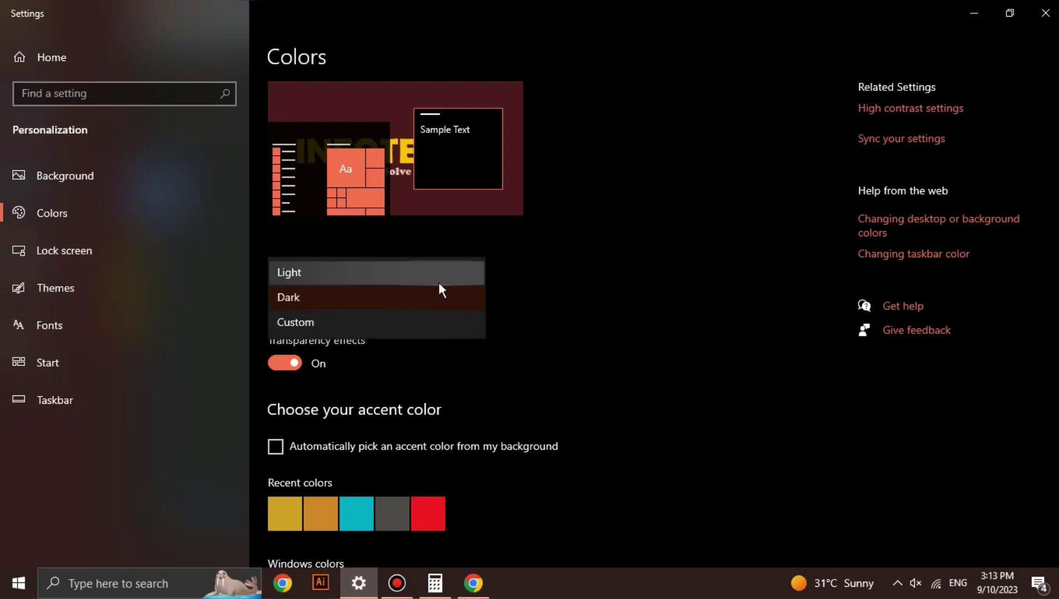
{"action": "left_click", "coordinate": [439, 284]}
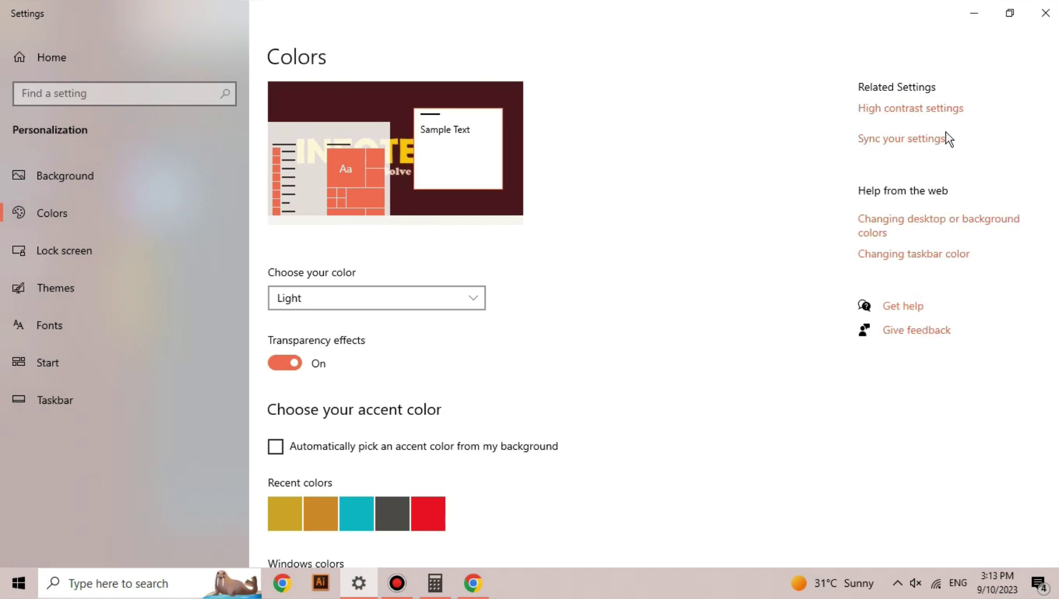
{"action": "scroll", "coordinate": [948, 139], "scroll_direction": "down", "scroll_amount": 4}
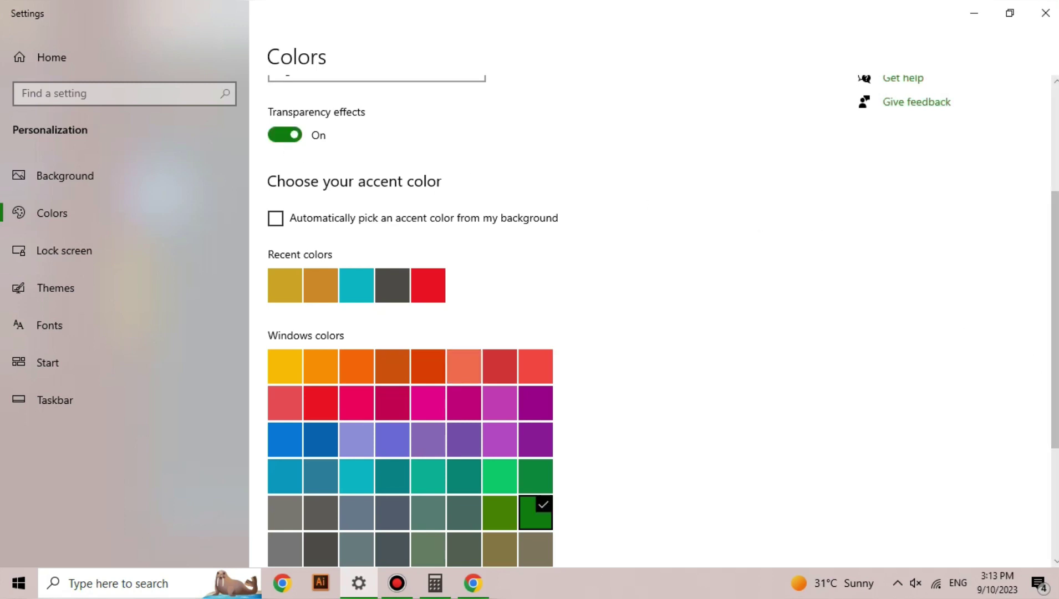
{"action": "scroll", "coordinate": [951, 200], "scroll_direction": "up", "scroll_amount": 5}
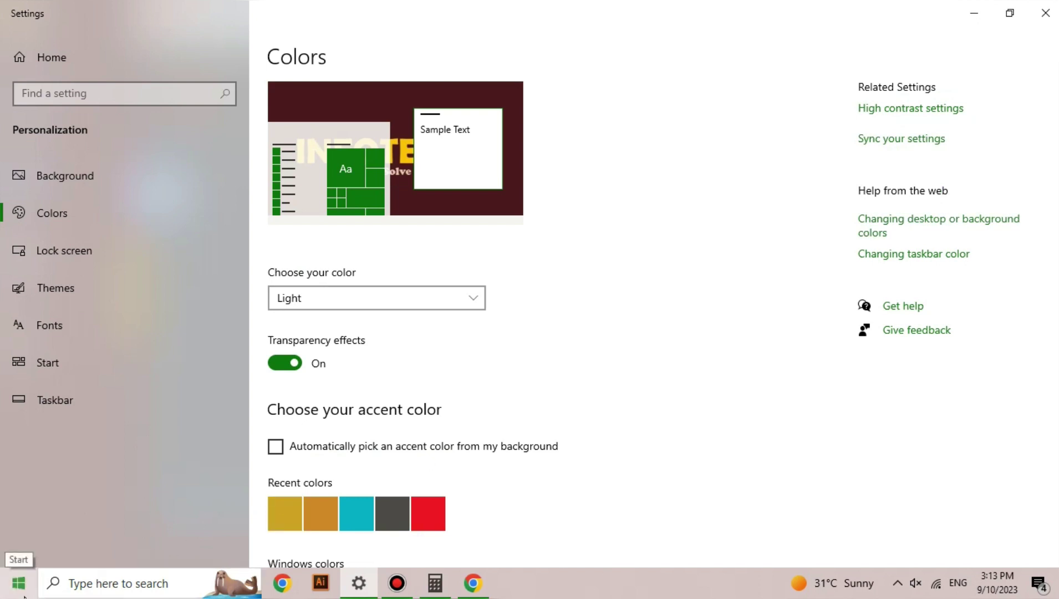
Close Settings and reopen the personalization settings from the desktop
{"action": "left_click", "coordinate": [1046, 13]}
{"action": "right_click", "coordinate": [563, 177]}
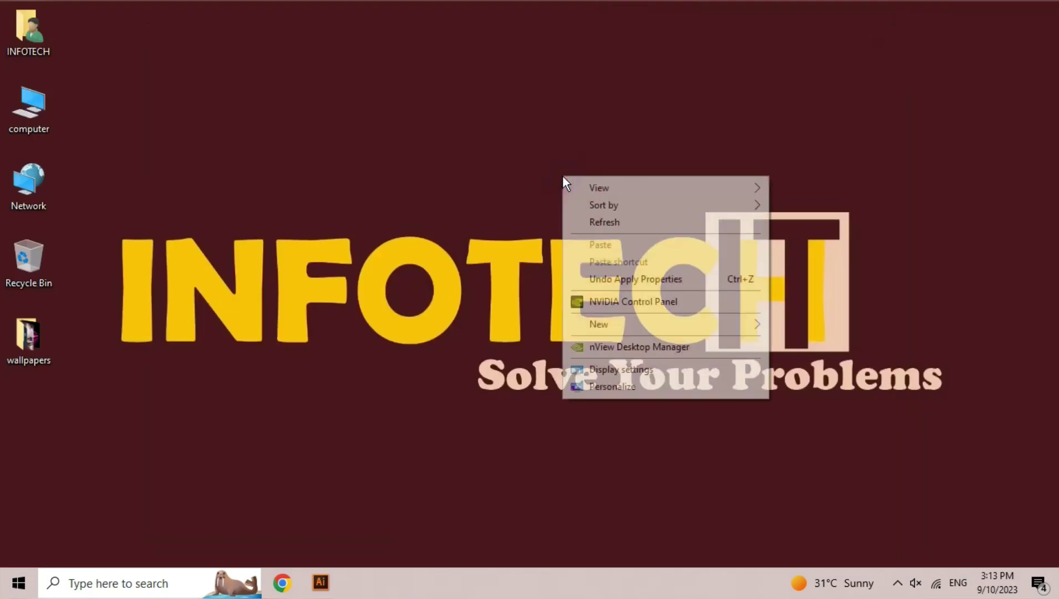
{"action": "left_click", "coordinate": [646, 394]}
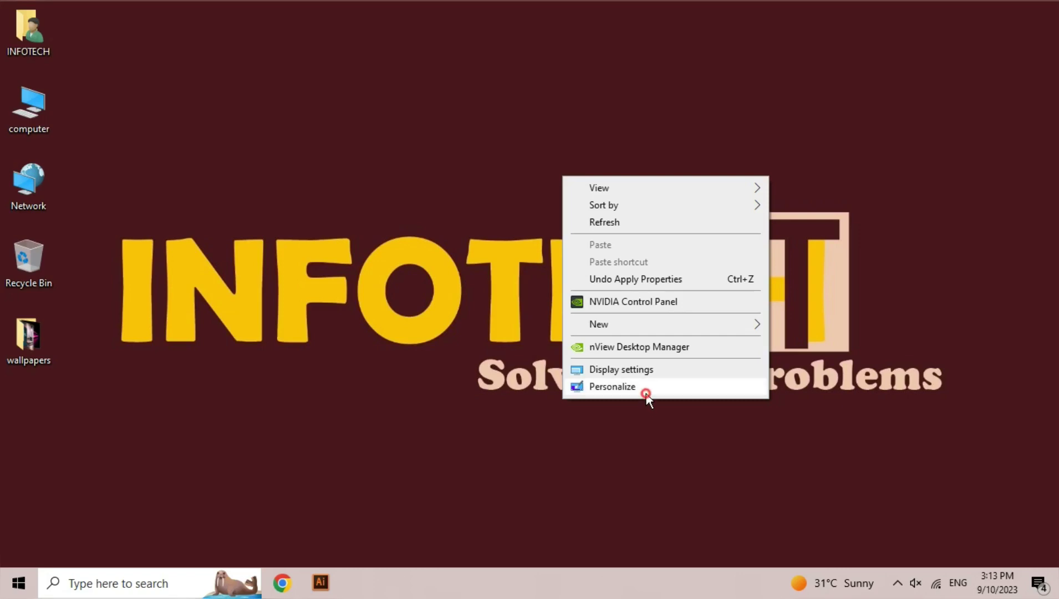